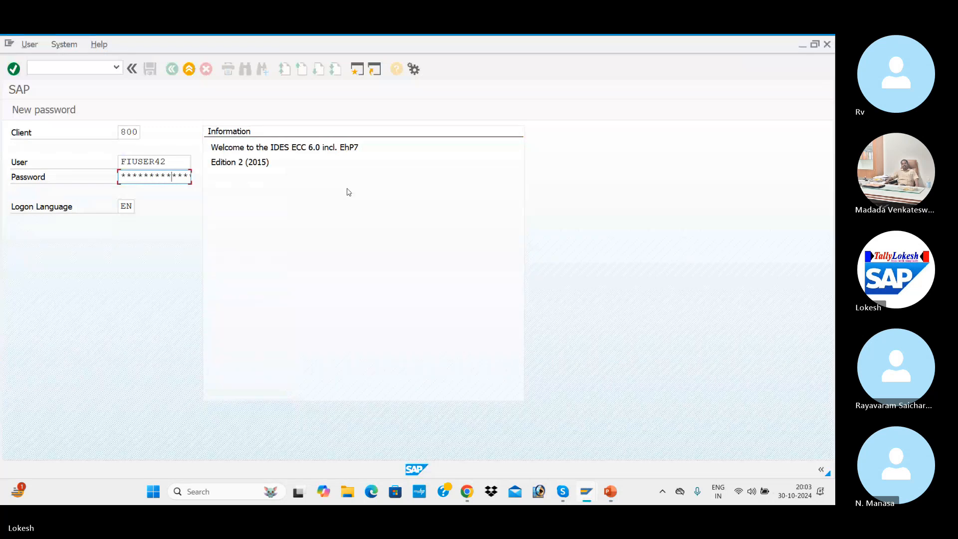
Step: Complete the SAP logon and open the central G/L account maintenance transaction FS00
key(Return)
click(377, 398)
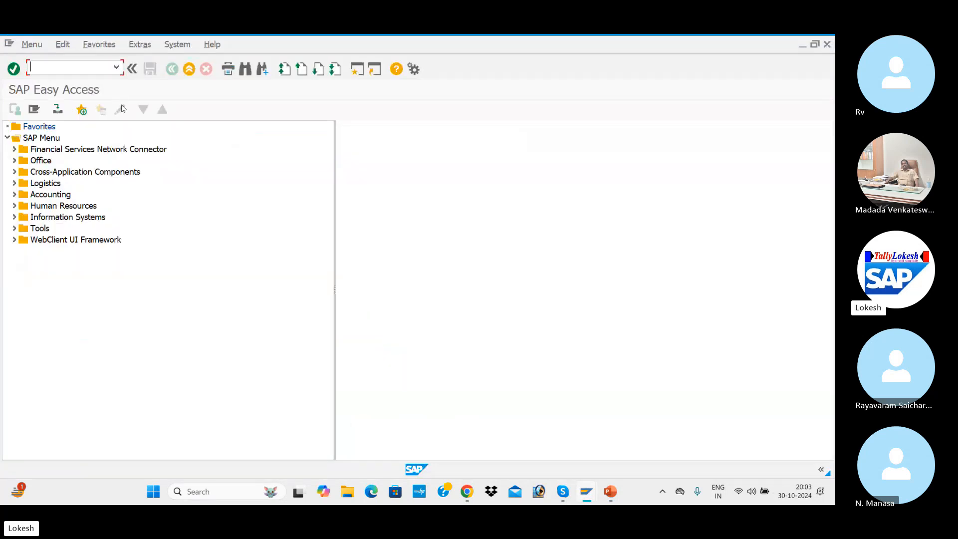
text(FA)
key(BackSpace)
text(S00)
key(Return)
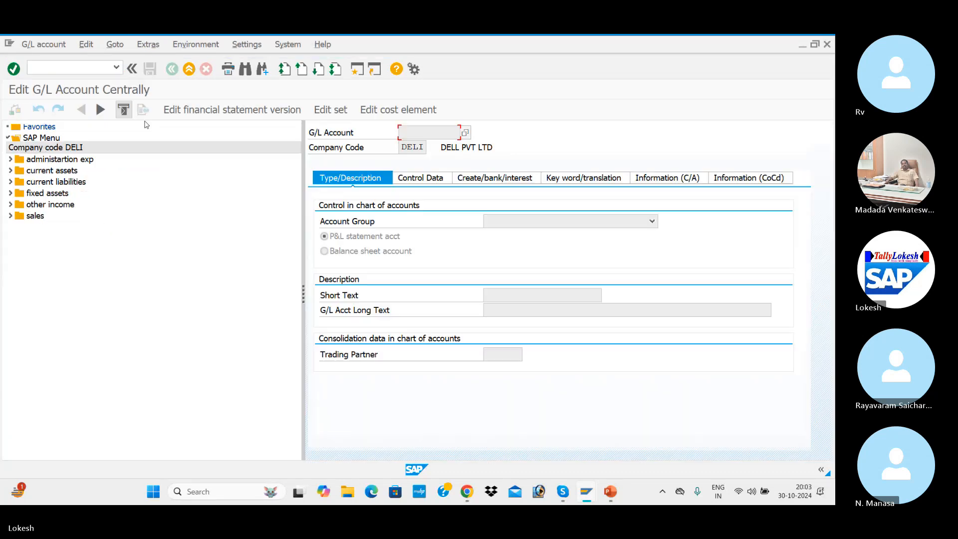
Step: Expand the administartion exp group of company code DELI and display G/L account 400008 Traveling Exp
click(9, 159)
click(66, 251)
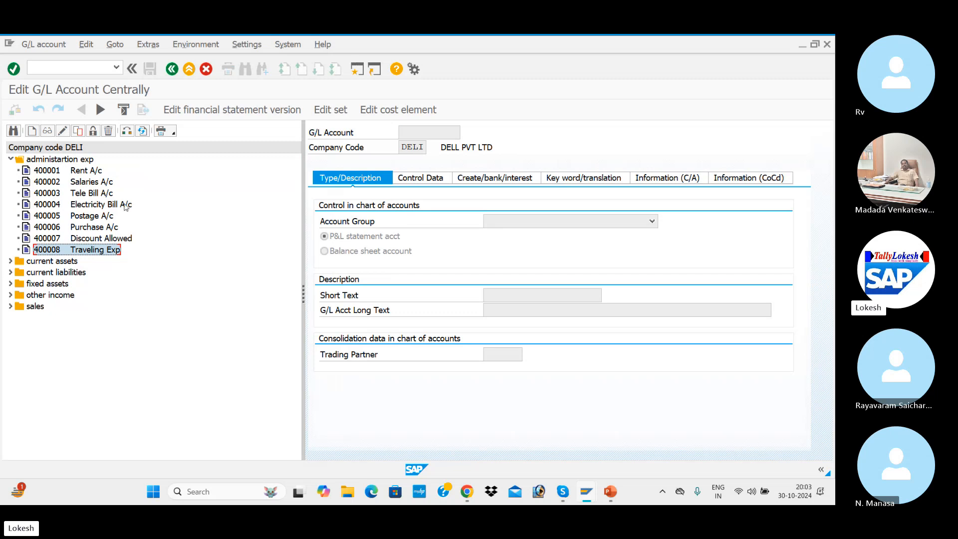
double_click(73, 250)
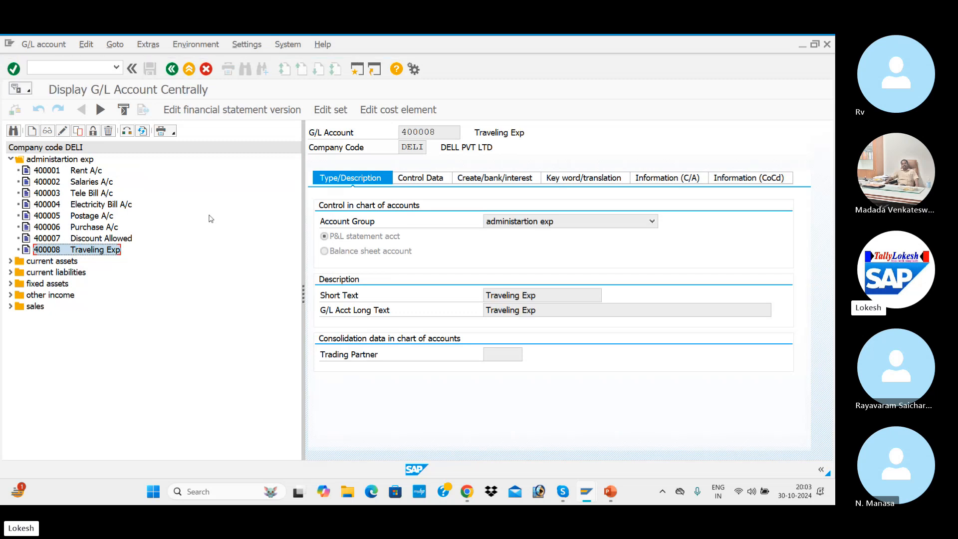
Step: Review the Traveling Exp account's control data and its document creation, bank and interest settings
click(425, 182)
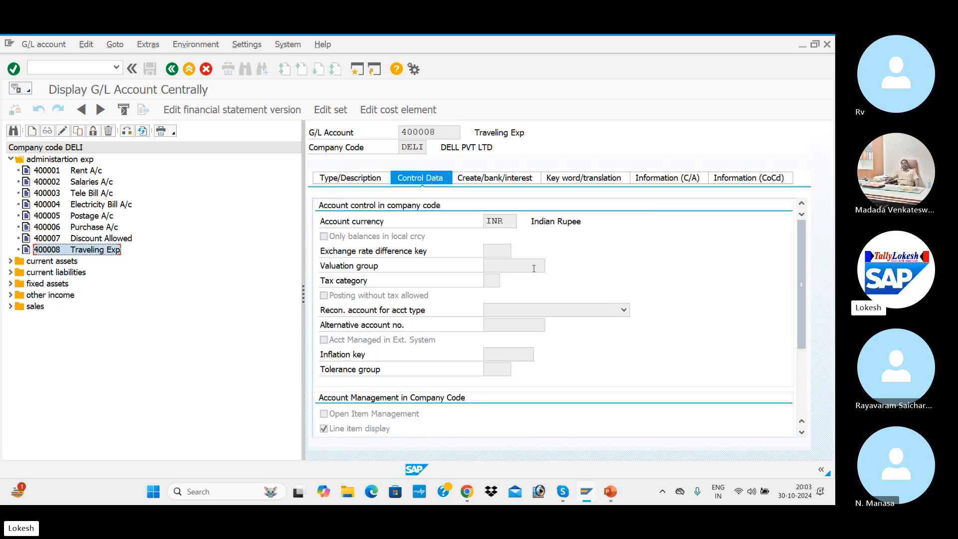
drag(798, 287, 794, 379)
scroll(793, 379, up, 5)
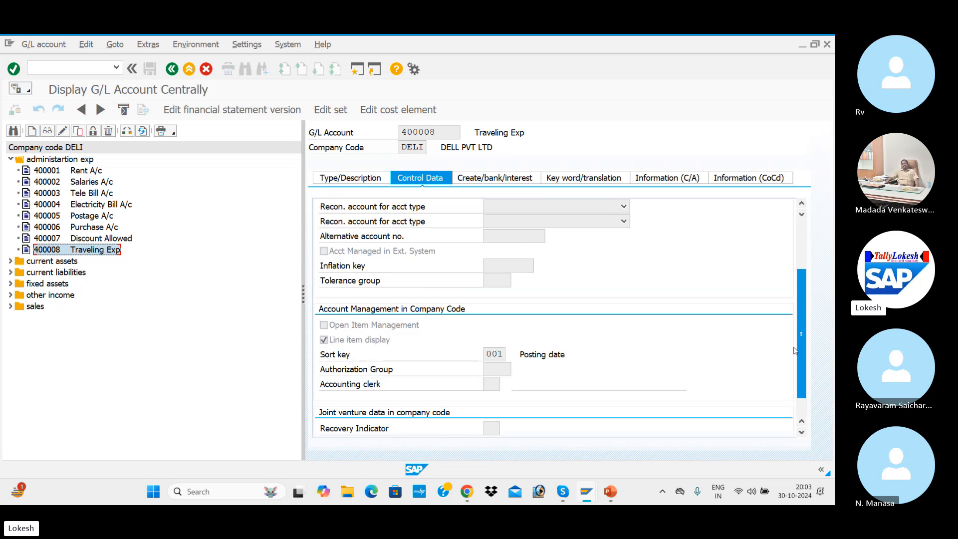
click(498, 177)
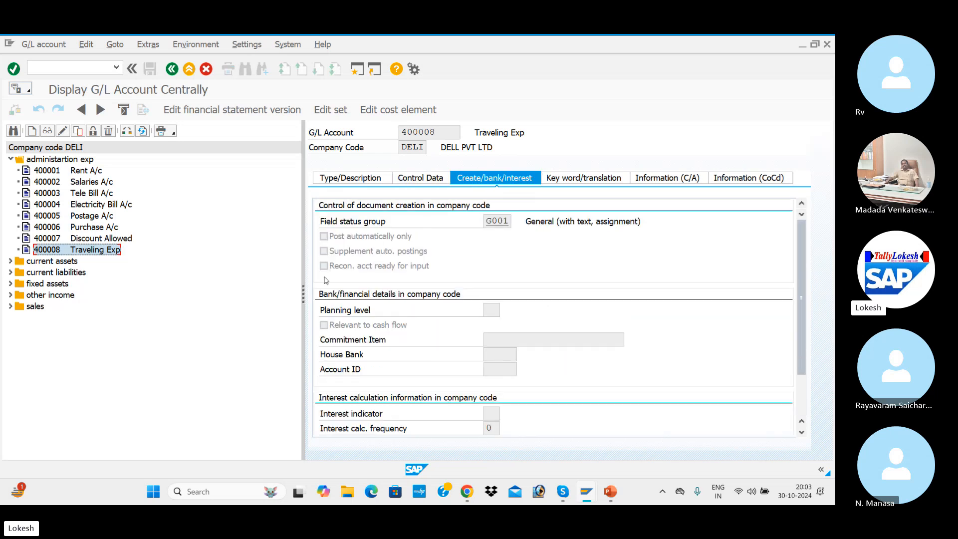
drag(302, 292, 250, 282)
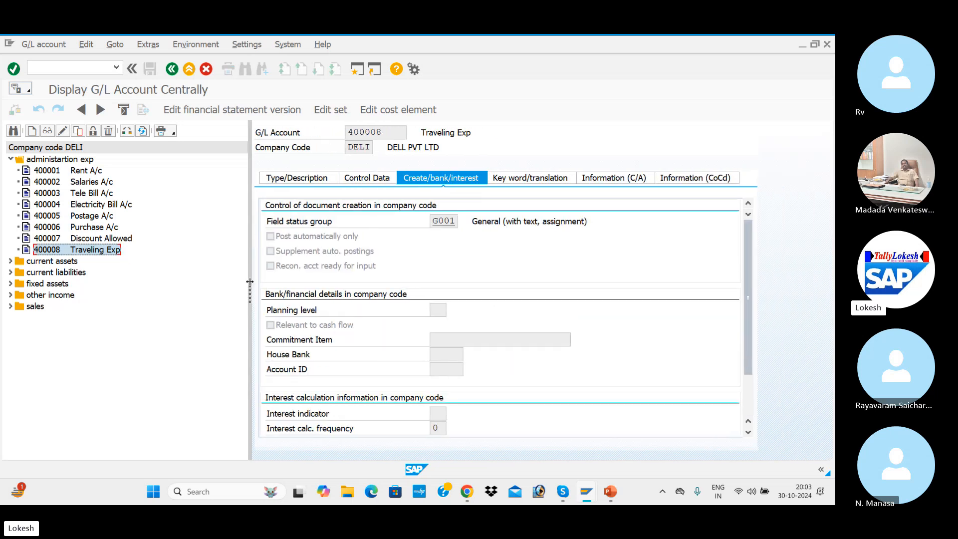
Step: Leave the account display and open the document types overview with /NOBA7
click(52, 64)
key(alt+Tab)
key(alt+Tab)
key(alt+Tab)
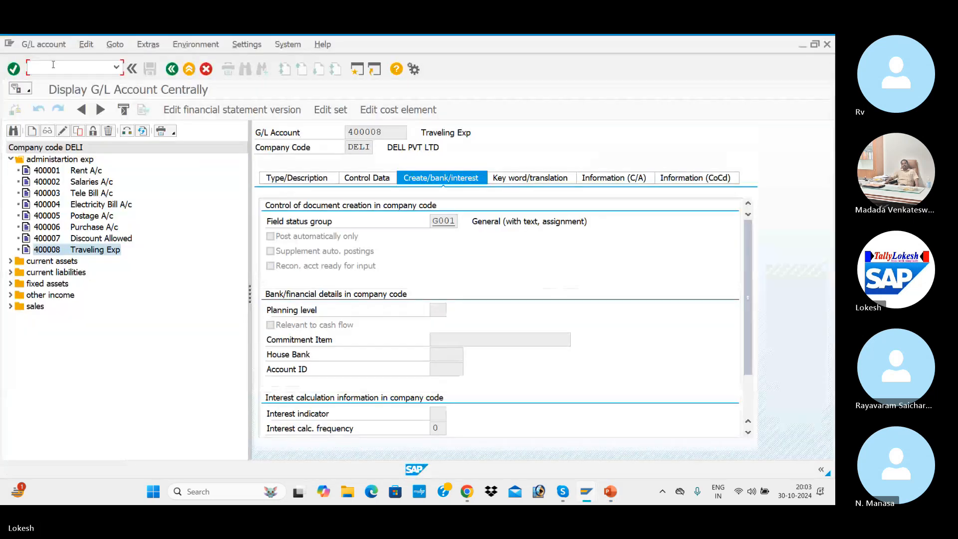
text(/NOBA7)
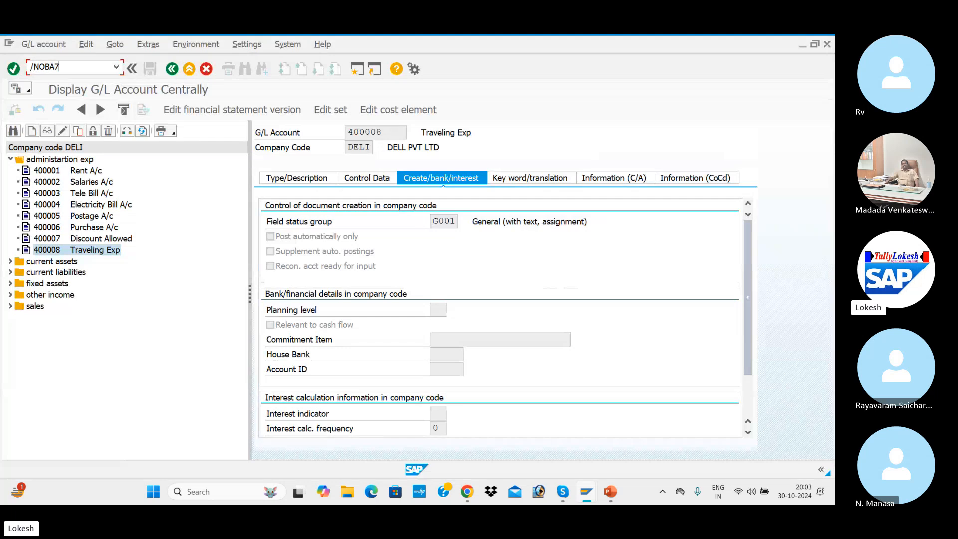
key(Return)
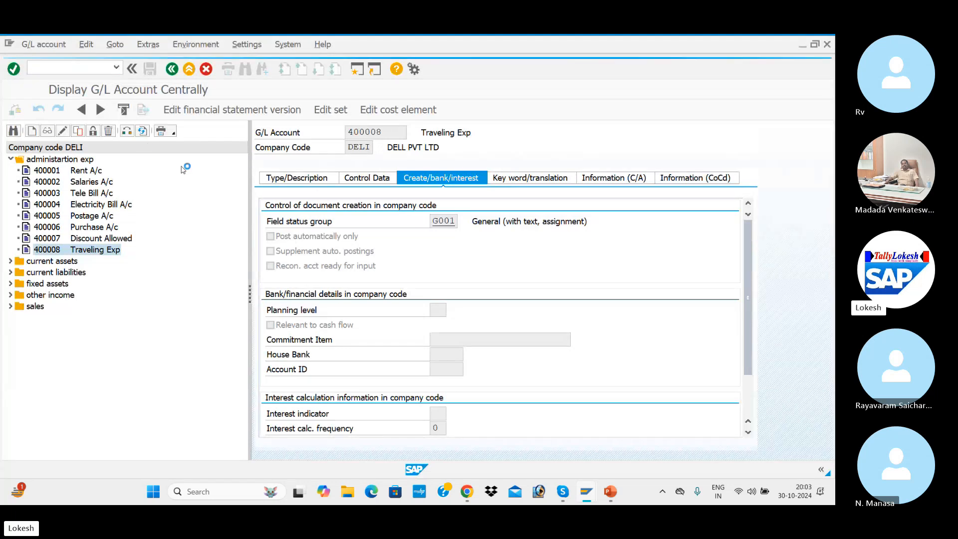
Step: Position the document types list at SA and open the details of the G/L Account Document type
click(186, 444)
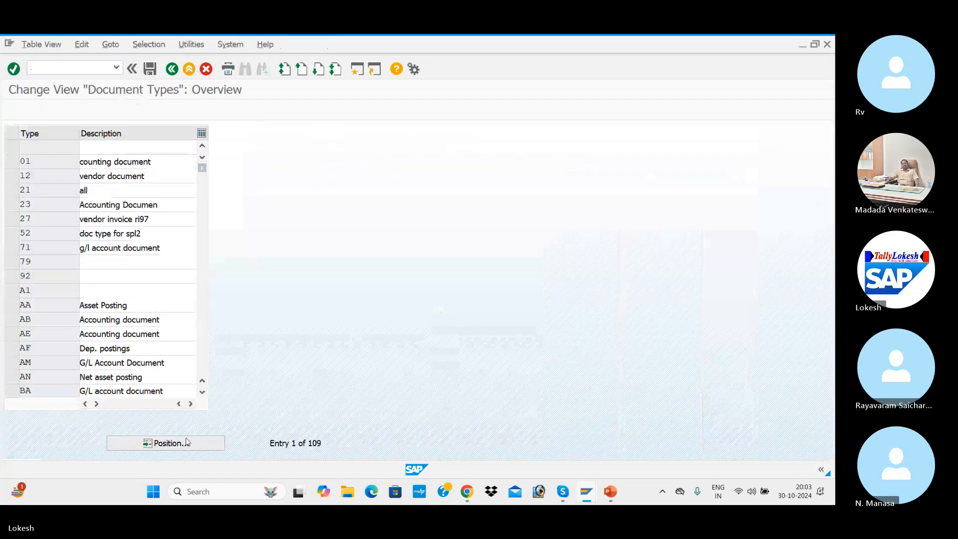
text(SA)
key(Return)
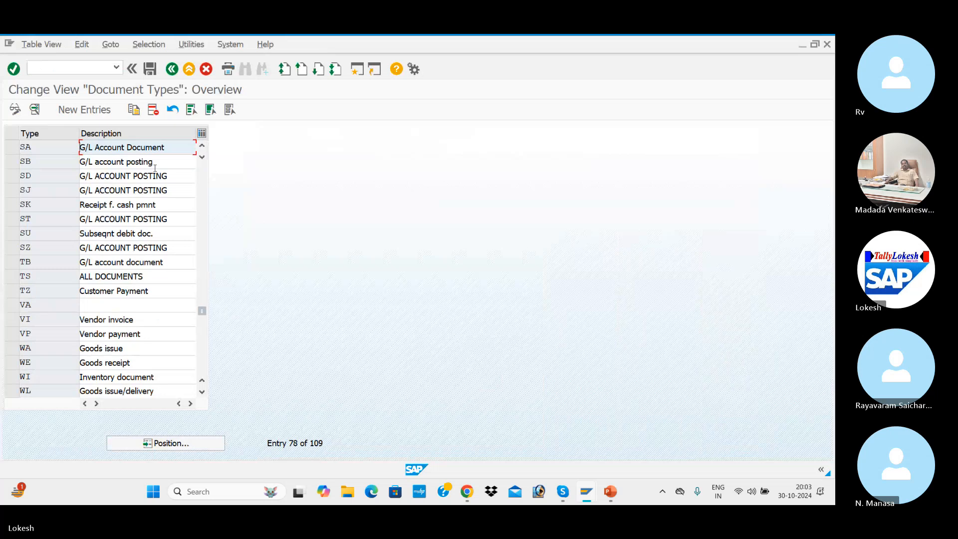
double_click(182, 152)
Step: Open the SA number range information and bring up the editable intervals for company code DELI
click(297, 179)
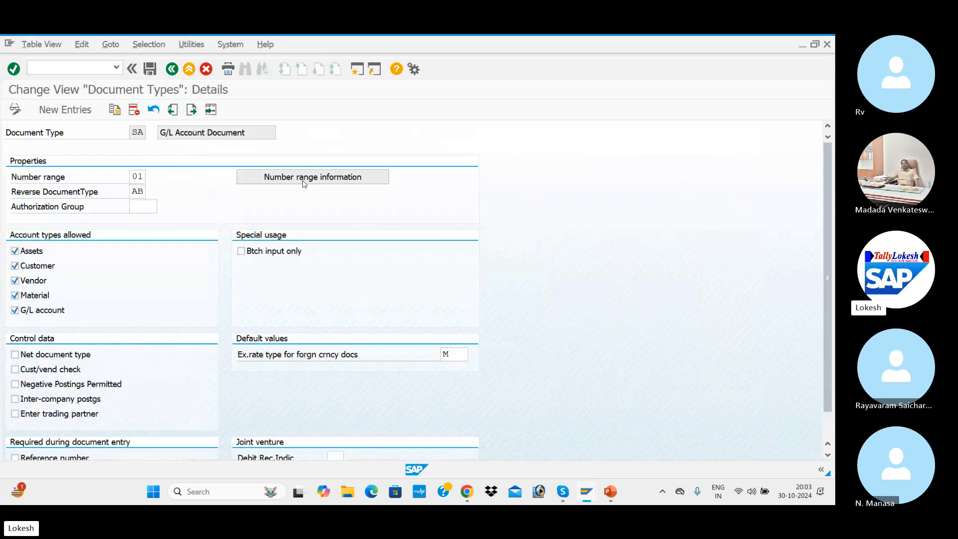
key(space)
click(145, 146)
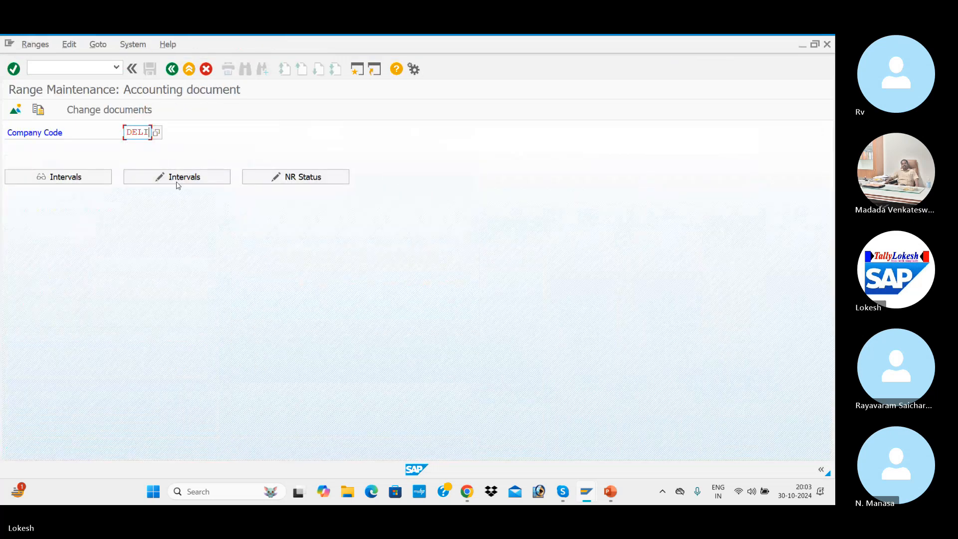
click(176, 183)
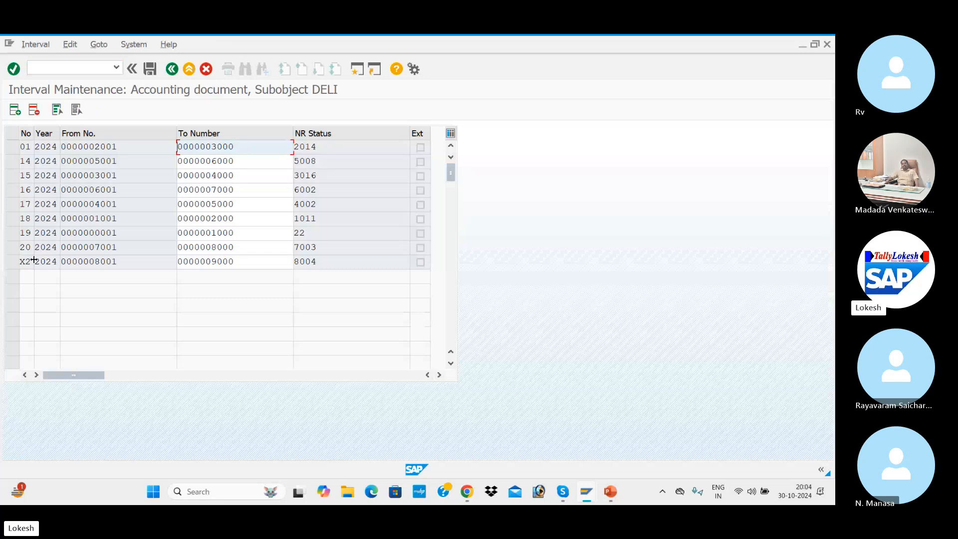
Step: Examine the 2024 number range X2, including its upper limit and current number status
click(29, 262)
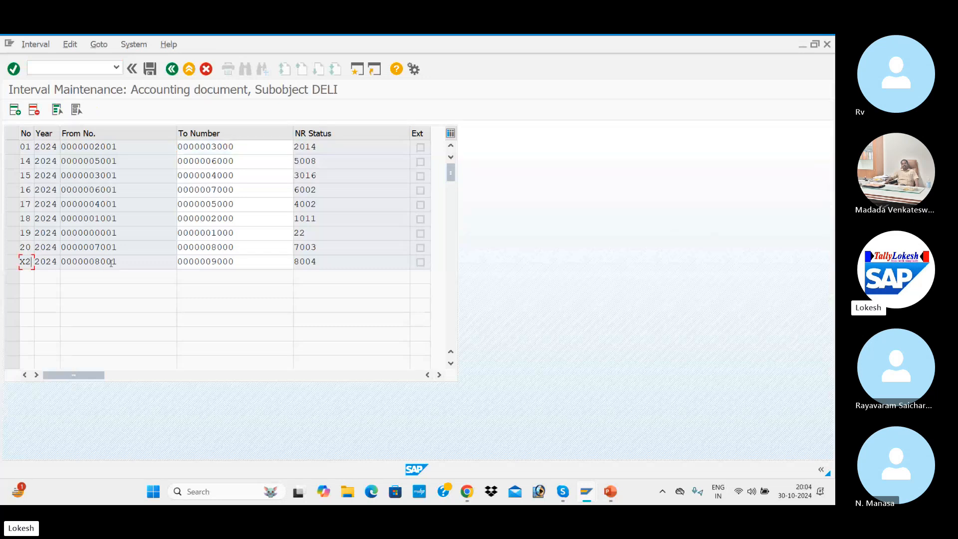
click(242, 263)
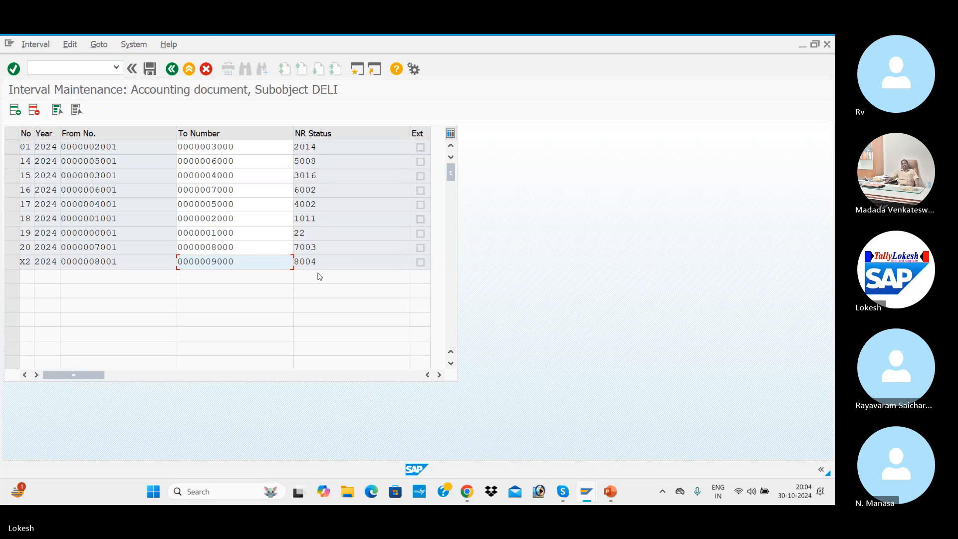
drag(317, 263, 285, 261)
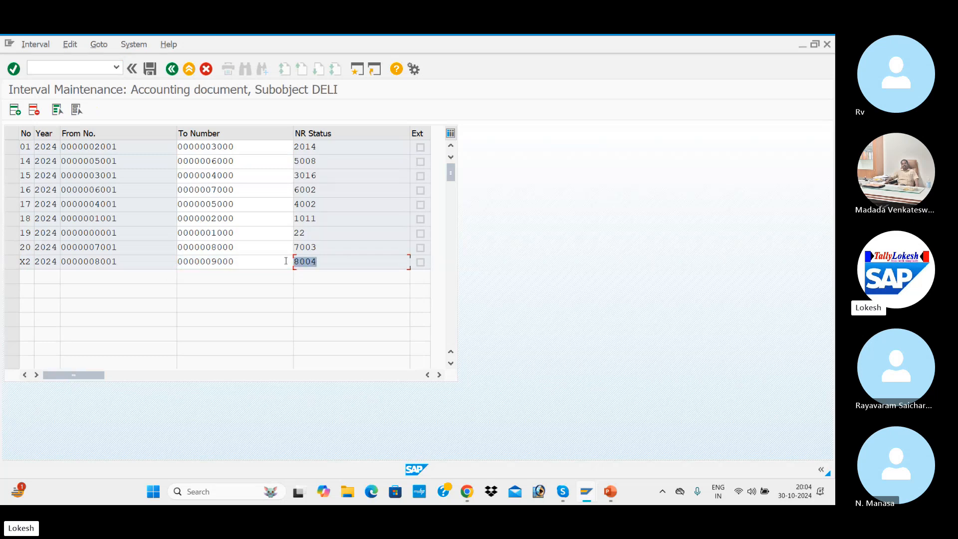
Step: Exit the interval maintenance with /N and open the sample document entry transaction F-01
click(86, 67)
text(/n)
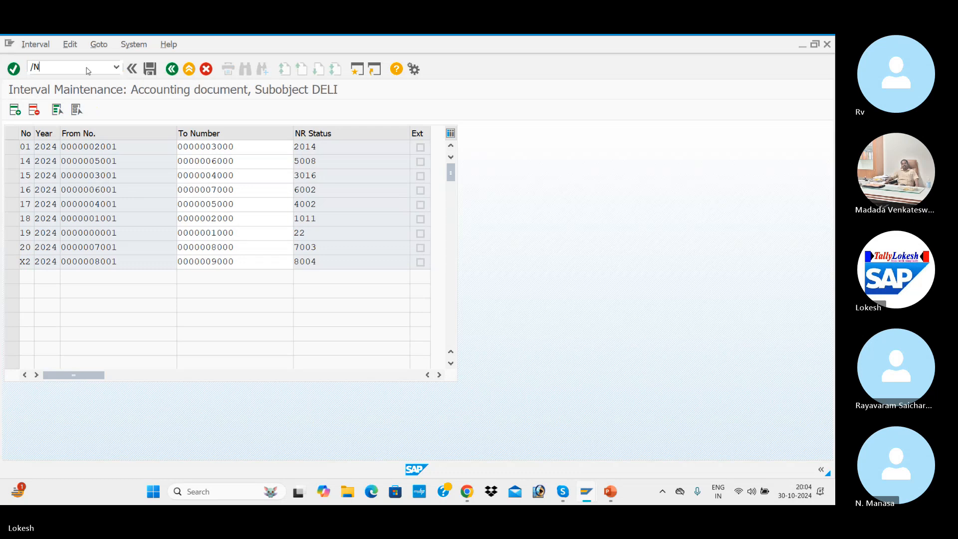
key(Return)
key(alt+Tab)
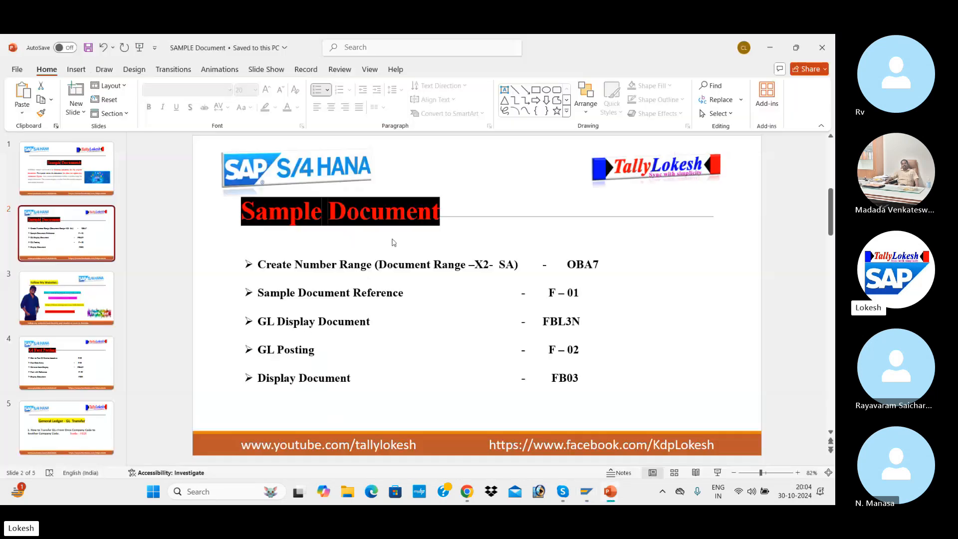
key(alt+Tab)
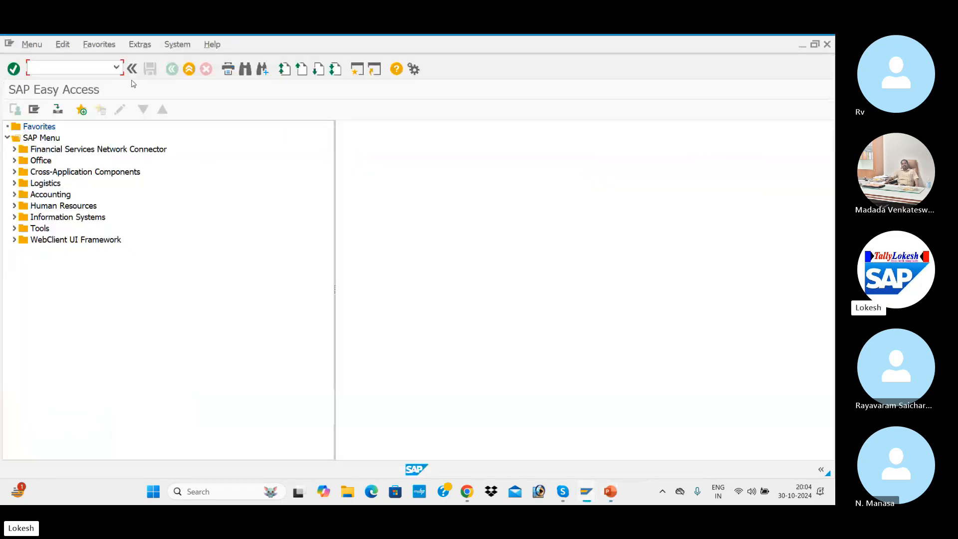
text(F-01)
key(Return)
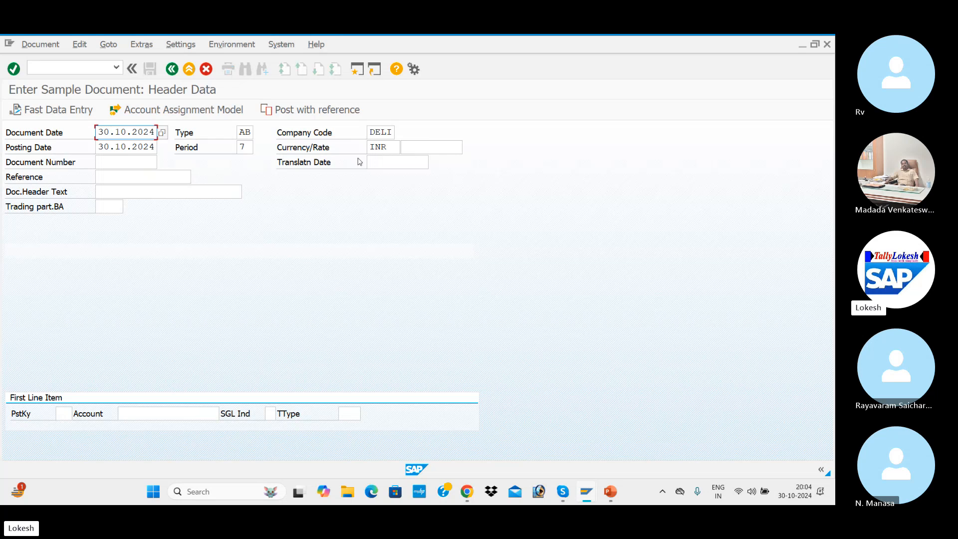
Step: Set the sample document's reference to 05 and its header text to Traveling Exp
click(131, 178)
click(129, 188)
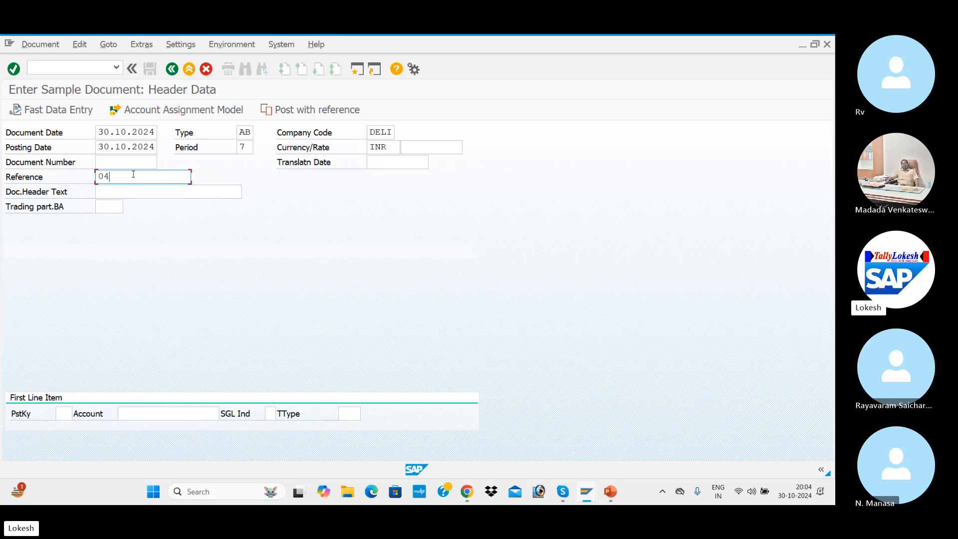
key(BackSpace)
text(5)
click(137, 191)
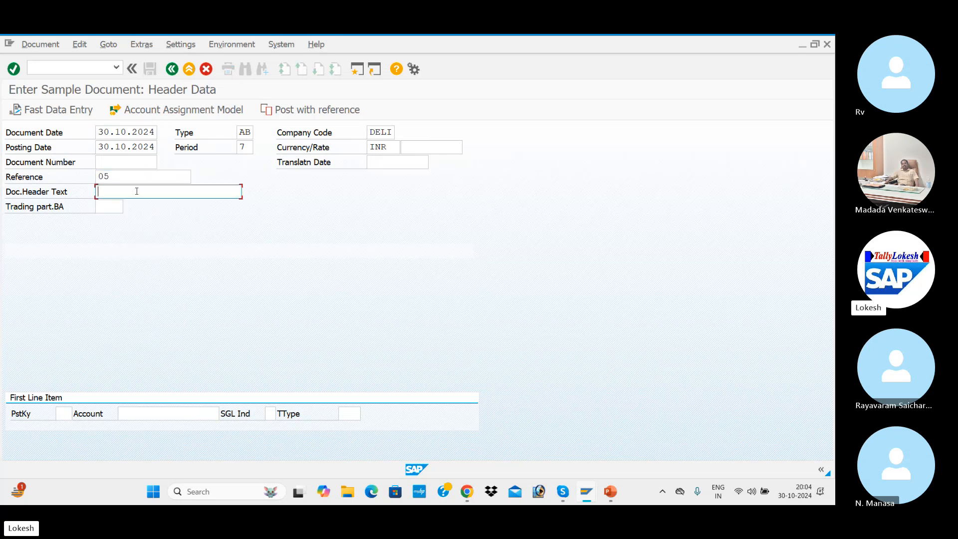
click(136, 205)
Step: Define the first line item with posting key 40 and G/L account 400008 Traveling Exp, and proceed to its item details
click(61, 413)
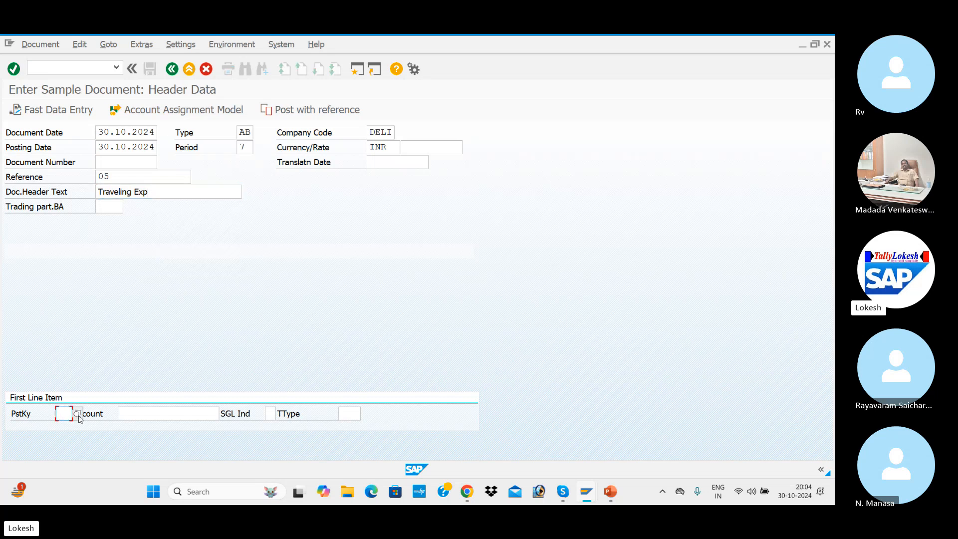
click(66, 426)
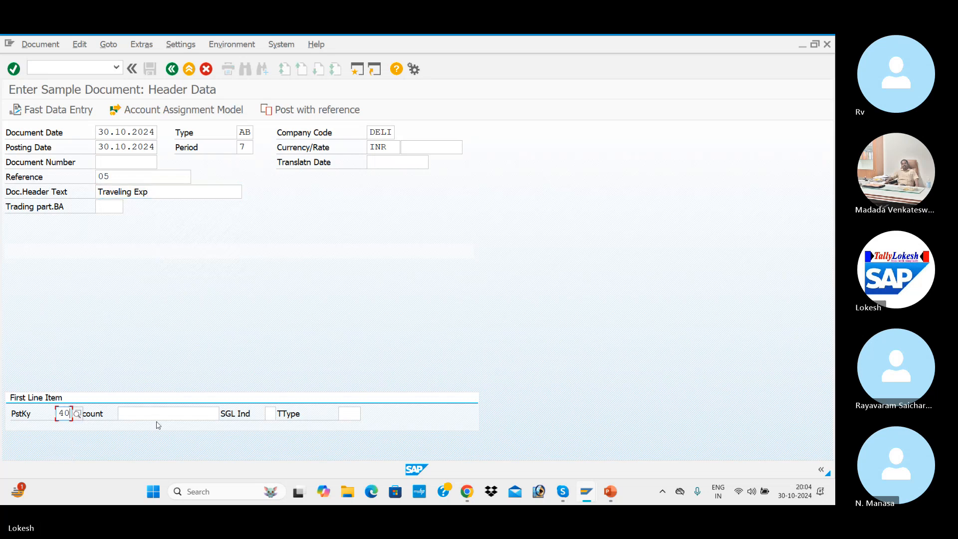
click(189, 417)
click(223, 414)
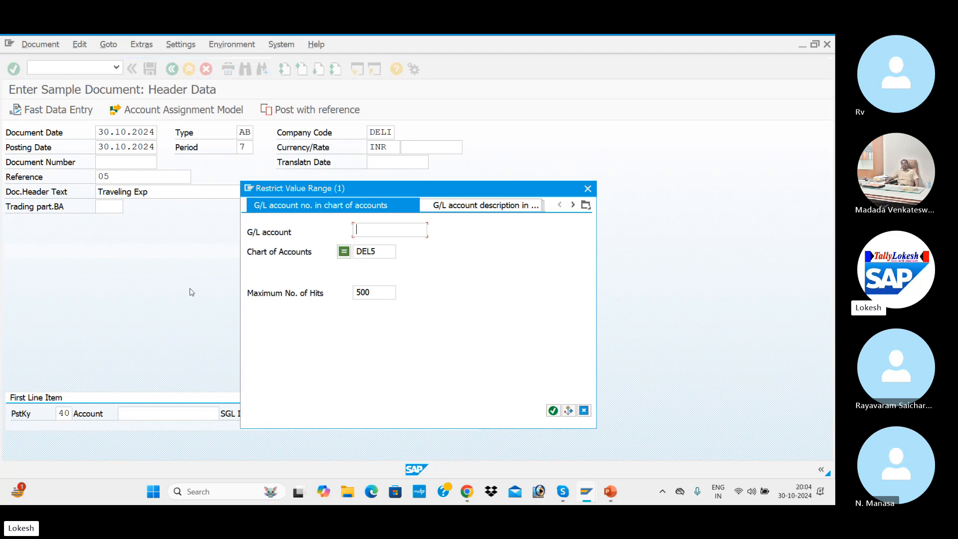
key(Return)
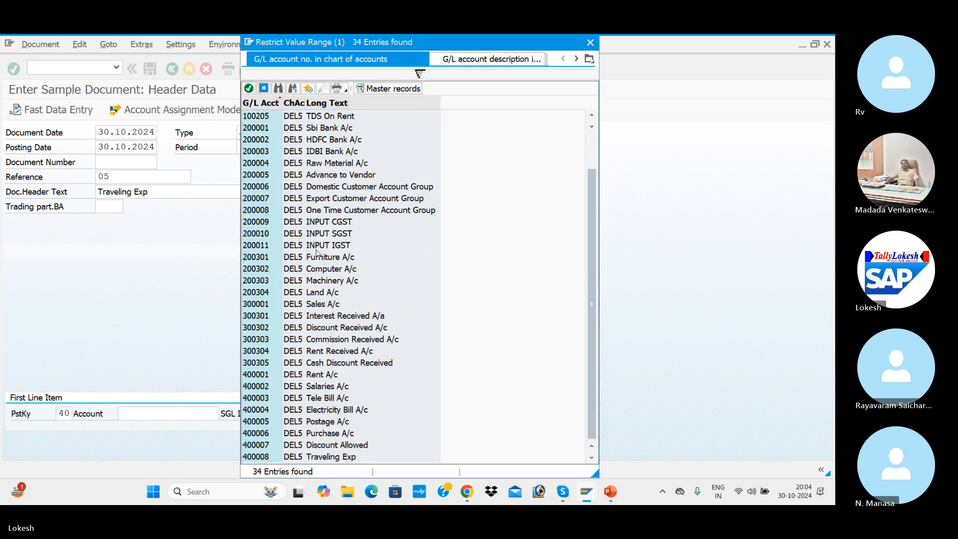
click(337, 457)
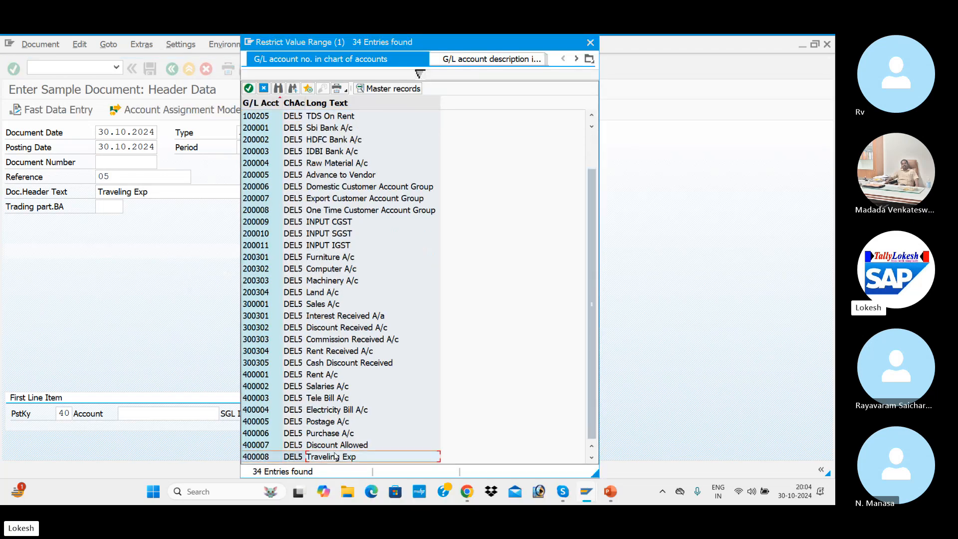
double_click(336, 457)
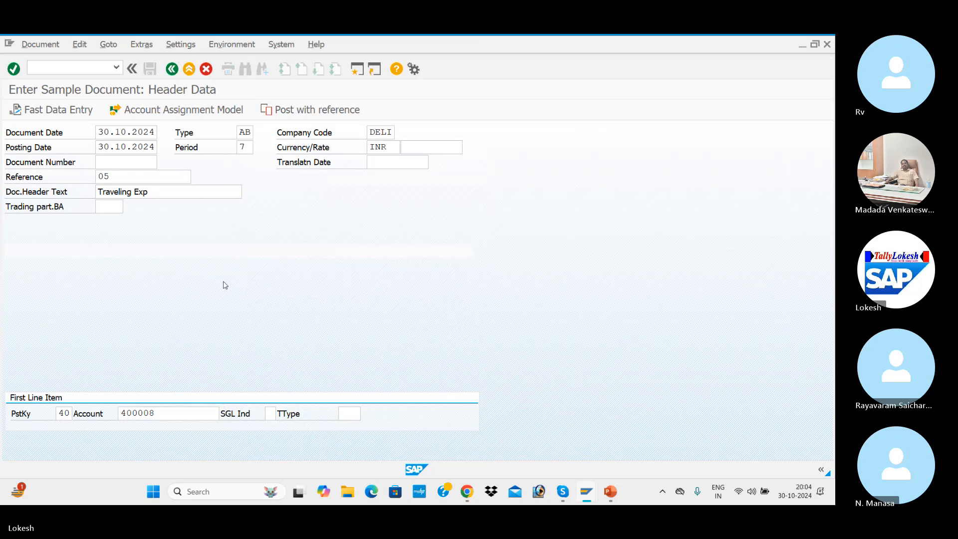
key(Return)
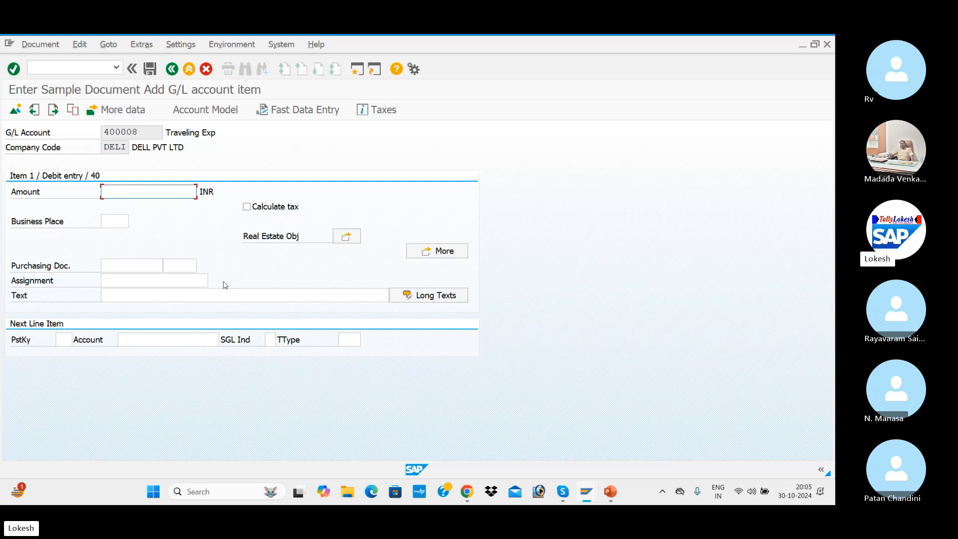
Step: Enter an amount of 15000 INR and the text Traveling Exp for the debit line item
text(15)
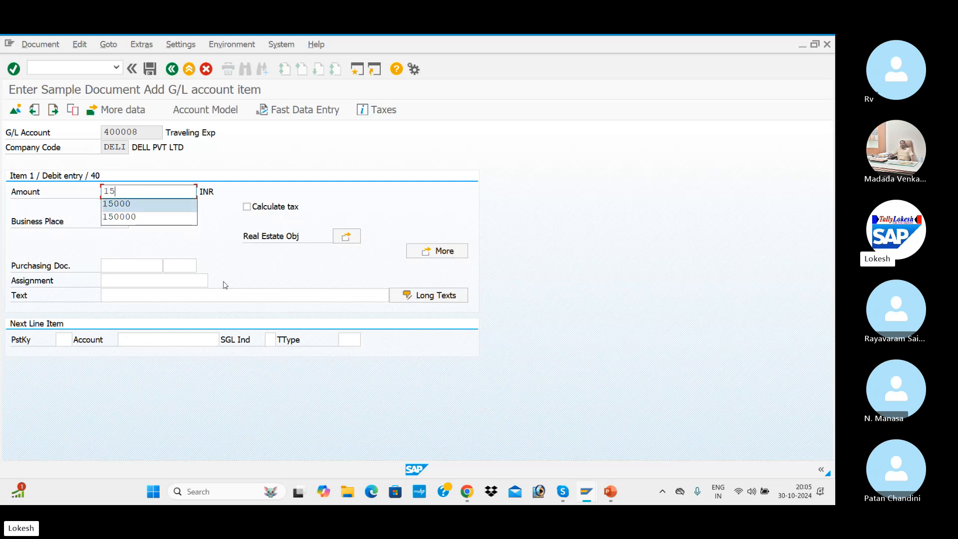
key(Tab)
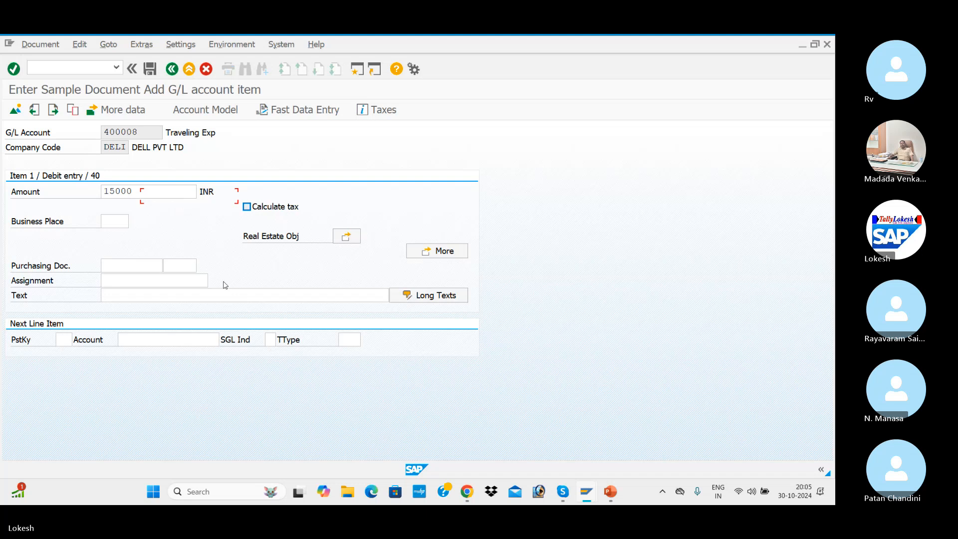
click(210, 295)
key(space)
click(129, 321)
Step: Define the next line item with posting key 50 and G/L account 200002 HDFC Bank A/c, and proceed to its item details
click(65, 340)
key(space)
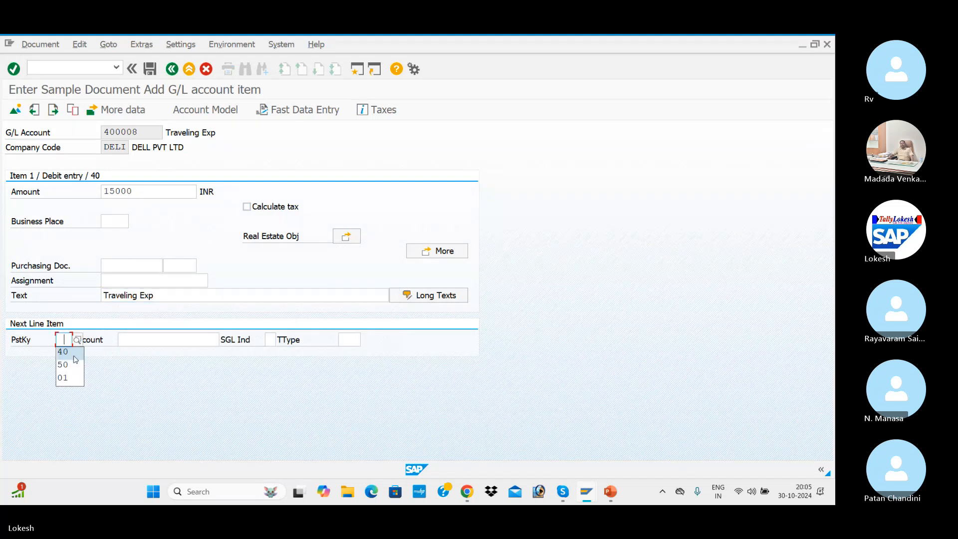
click(75, 363)
click(163, 344)
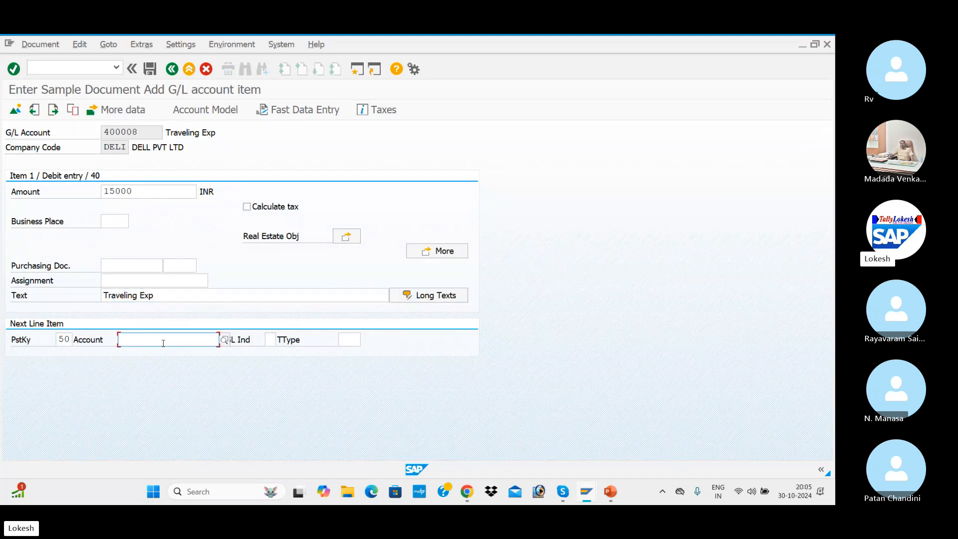
click(224, 340)
key(Return)
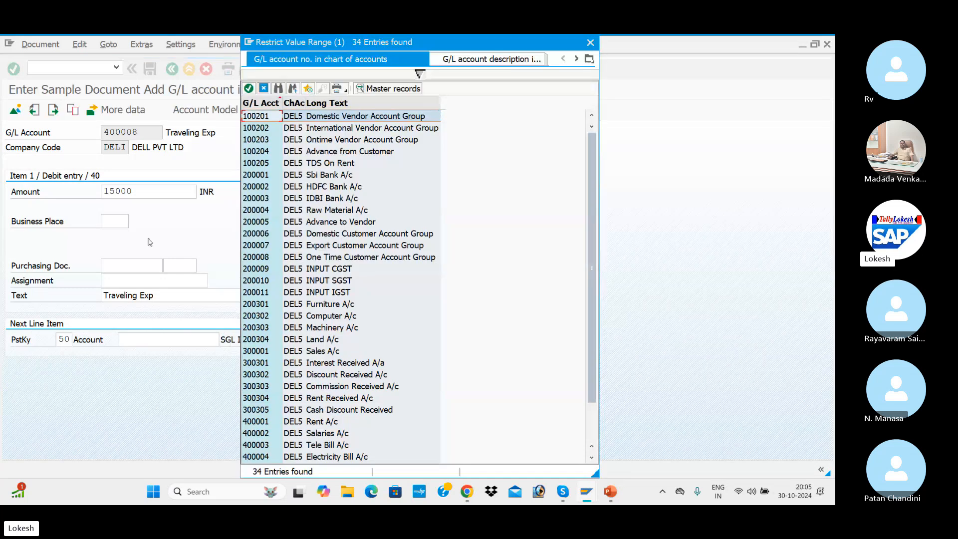
double_click(326, 185)
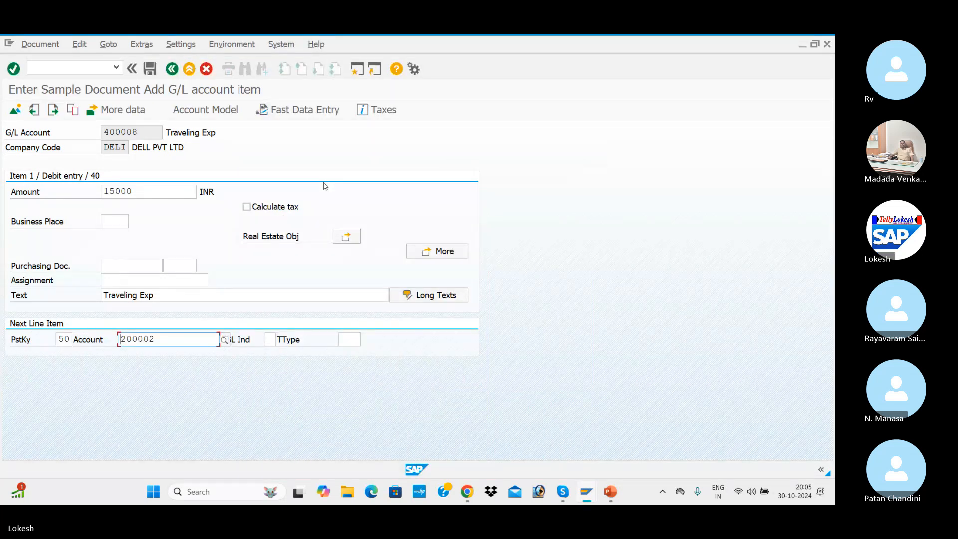
key(Return)
Step: Enter an amount of 15000 INR and the text Bank for the credit line item, and save the sample document
key(BackSpace)
key(Tab)
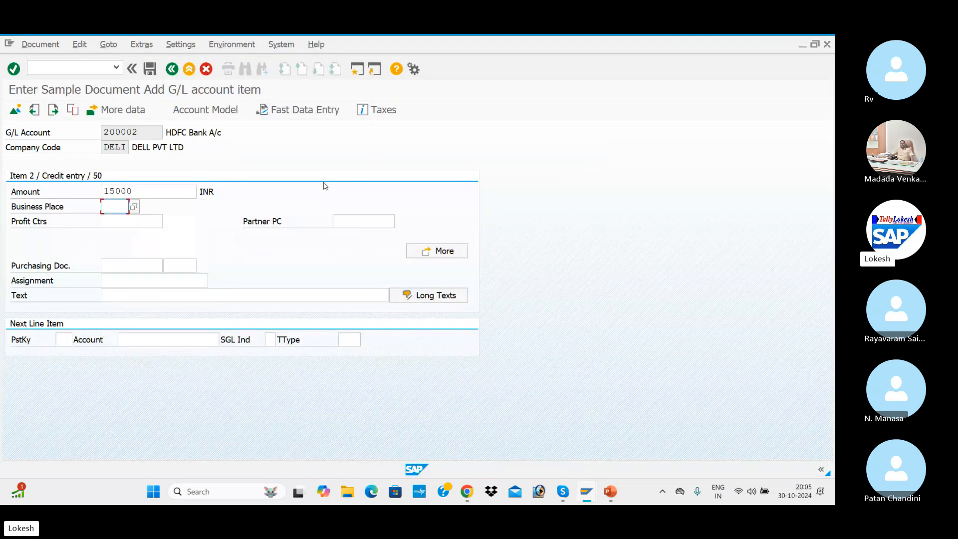
click(153, 293)
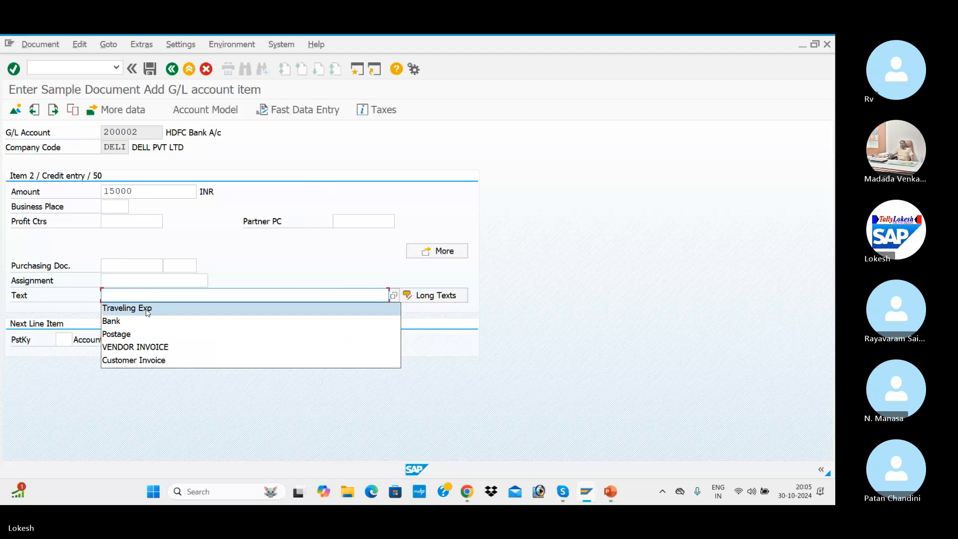
click(134, 321)
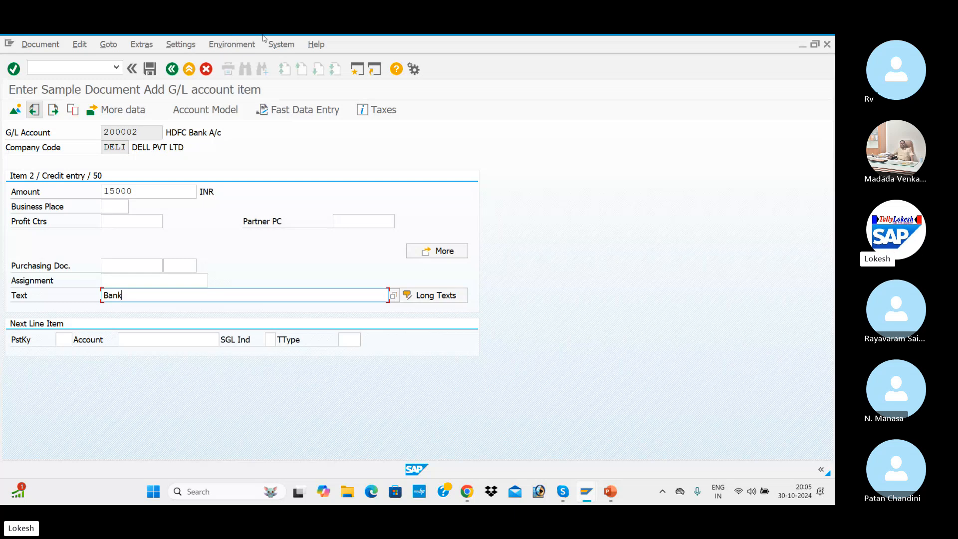
click(149, 69)
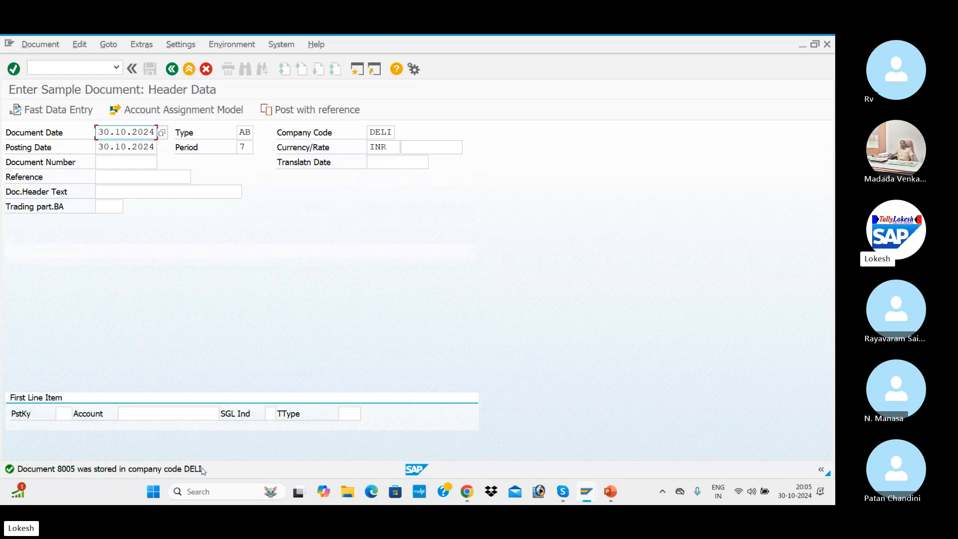
Step: Display the sample document just stored and check its debit and credit line items
click(40, 45)
click(43, 73)
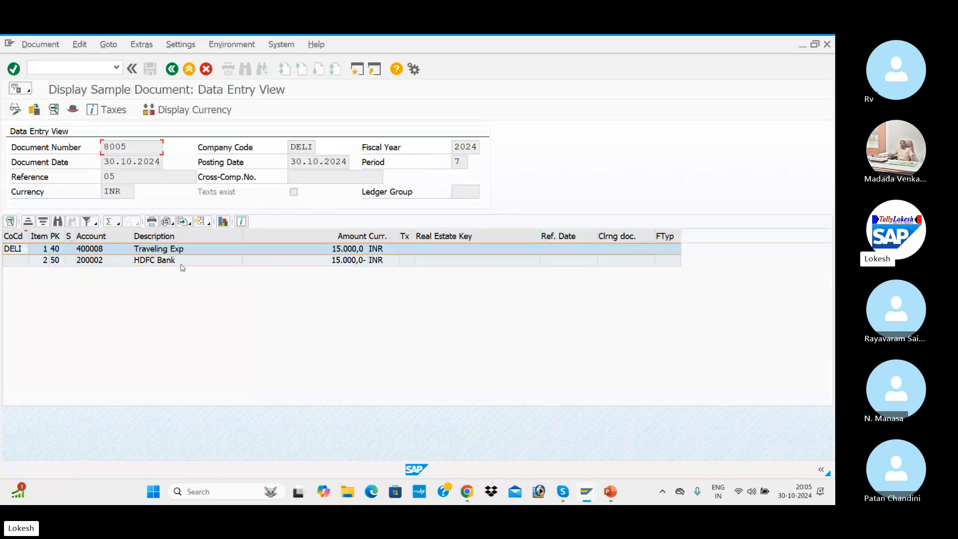
click(311, 262)
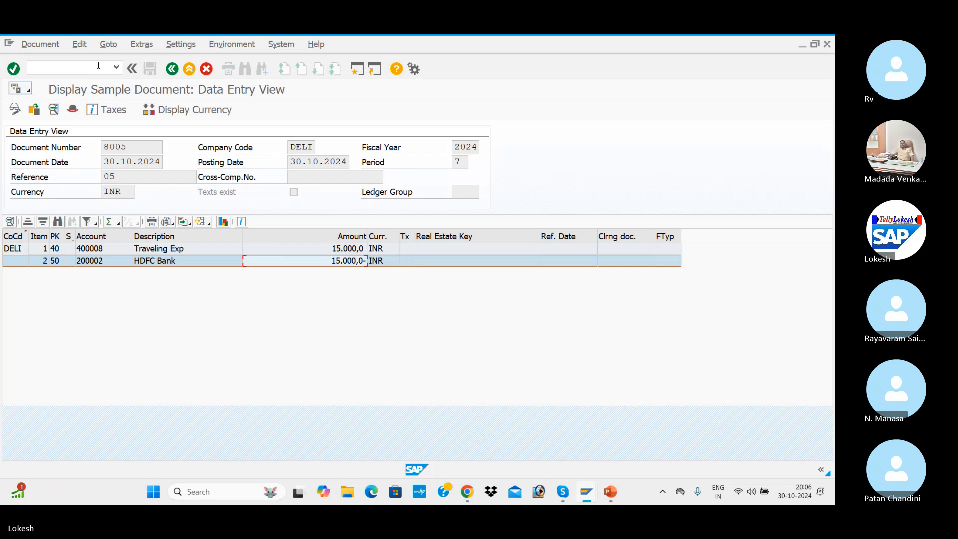
Step: Look up the G/L posting transaction in the PowerPoint slide, return to SAP, and open transaction F-02
key(alt+Tab)
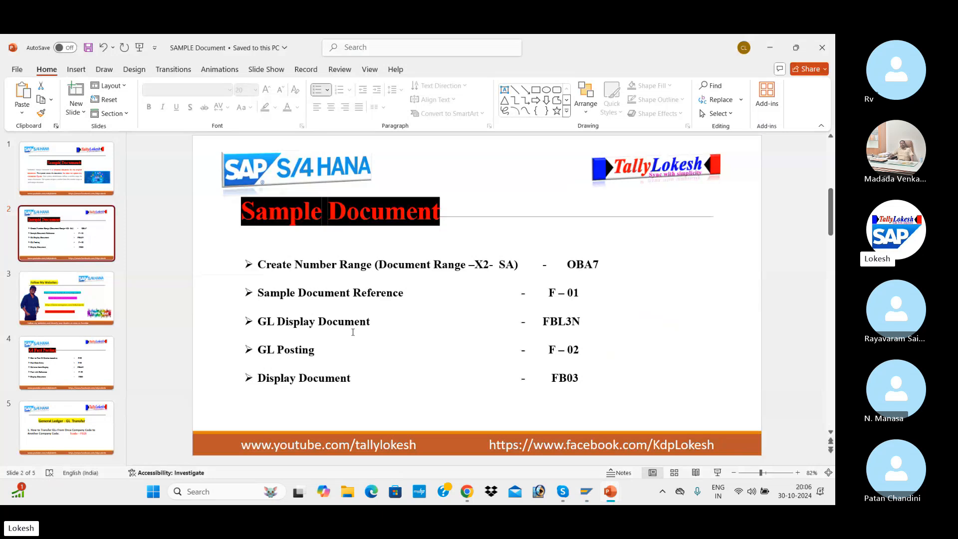
key(alt+Tab)
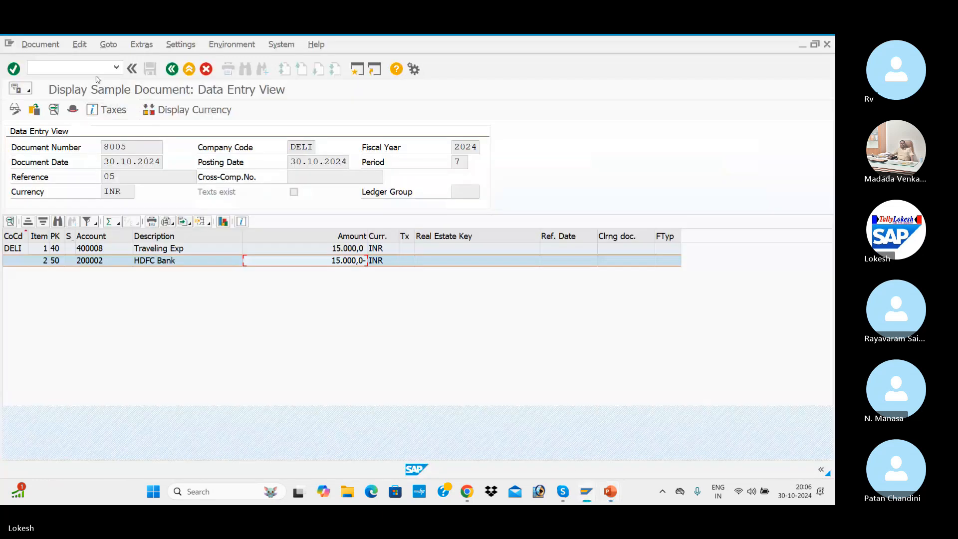
click(96, 69)
text(/nf-02)
key(Return)
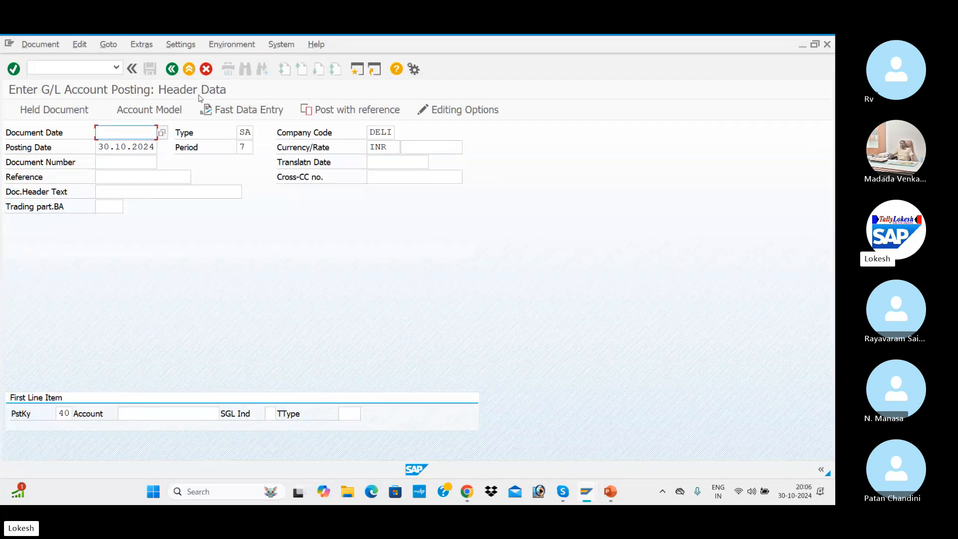
Step: Fill in the document date with a previously used value and start posting with reference
click(116, 131)
click(108, 157)
click(348, 111)
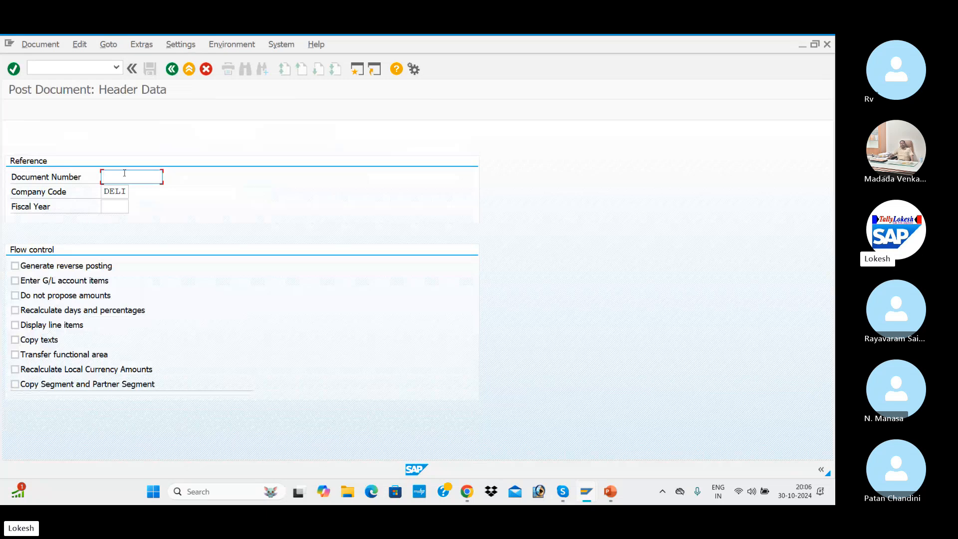
Step: Reference document 8005 in fiscal year 2024, enable Do not propose amounts, and proceed to the document header
text(800)
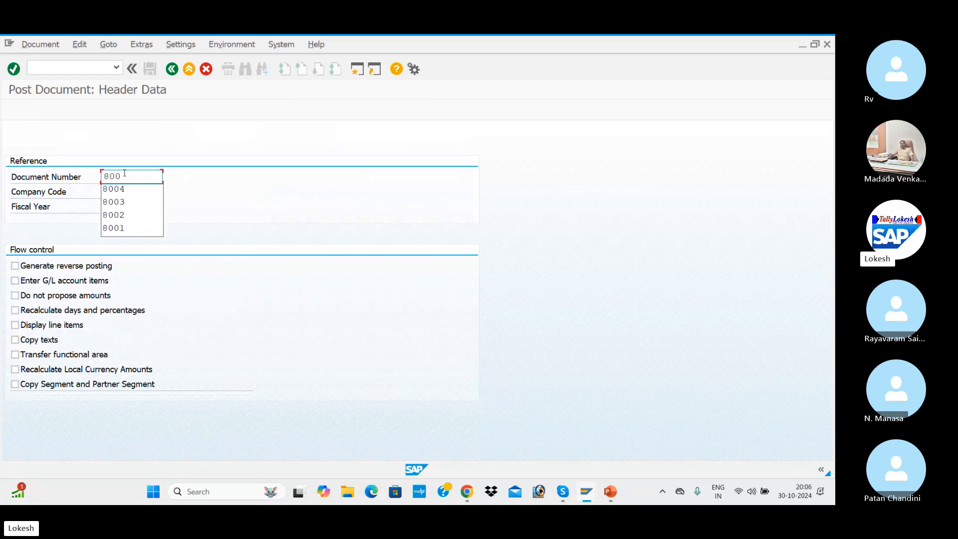
text(5)
click(113, 205)
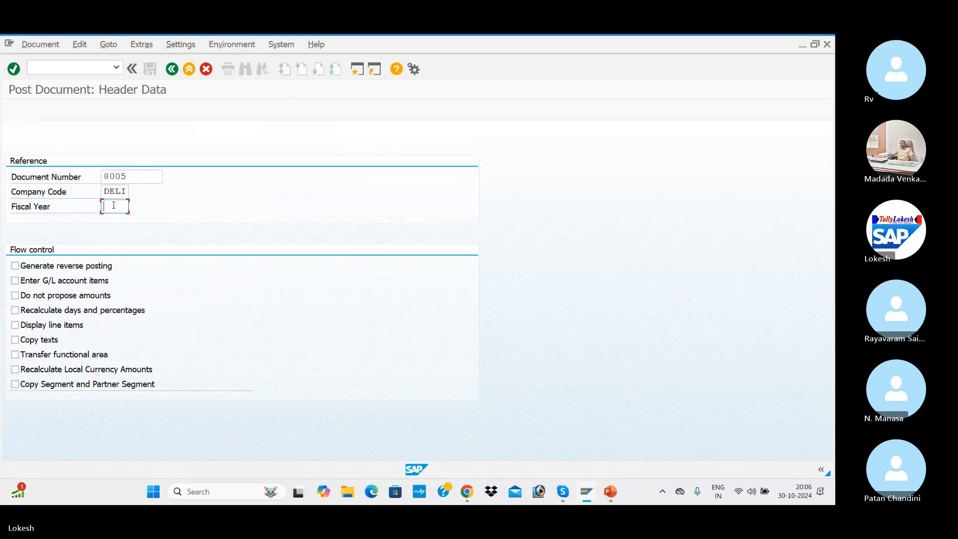
text(2024)
click(26, 297)
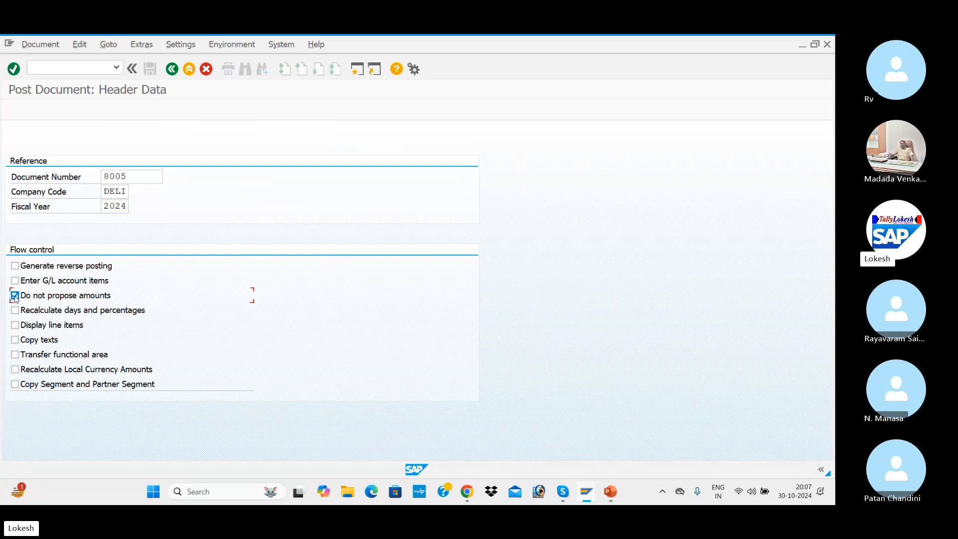
key(Return)
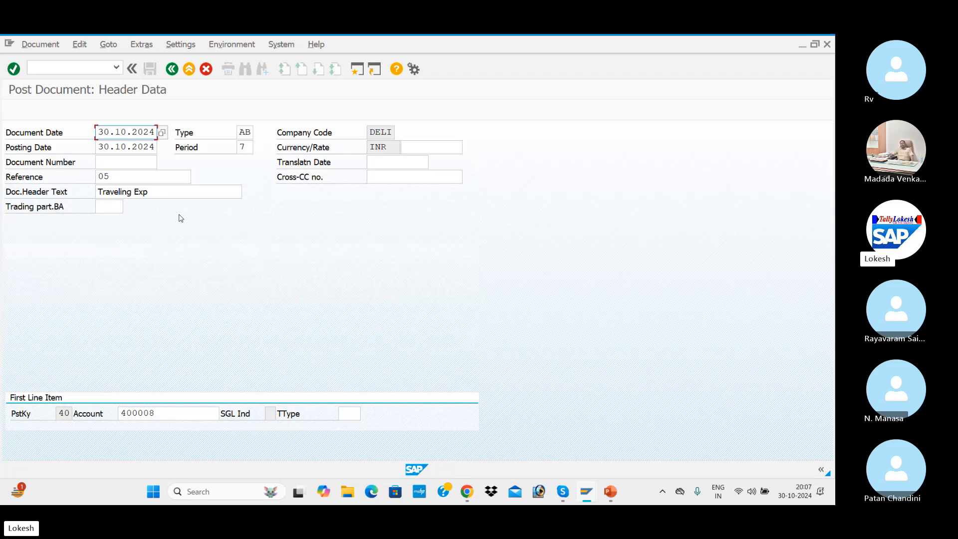
Step: Accept the copied header data, set the Traveling Exp debit item's amount to 30000 INR, and proceed to the credit item
key(Return)
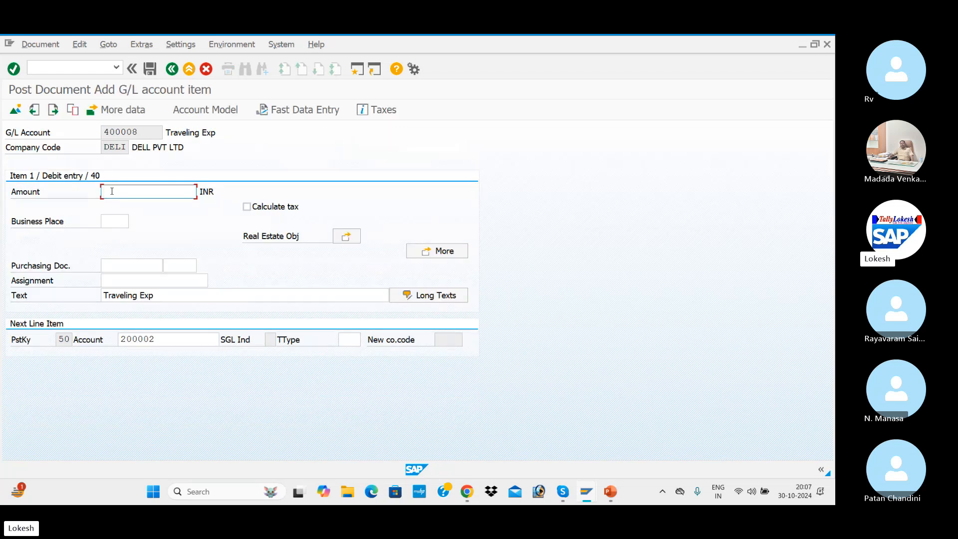
text(3)
key(Down)
key(Down)
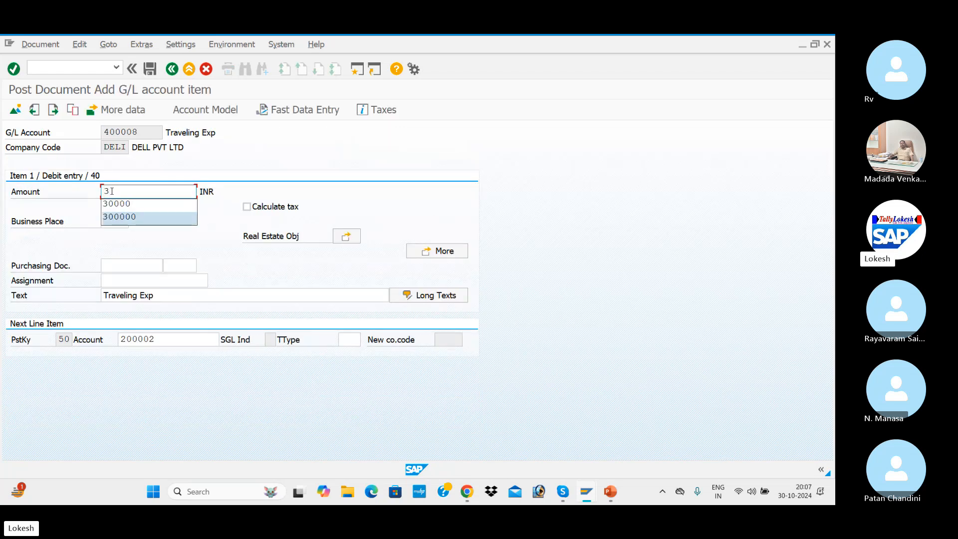
key(Up)
key(Return)
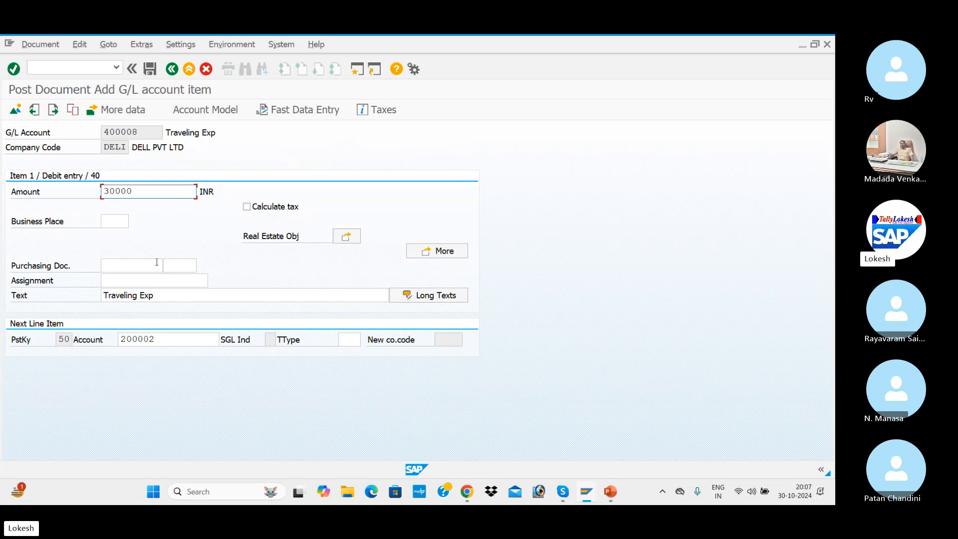
key(Return)
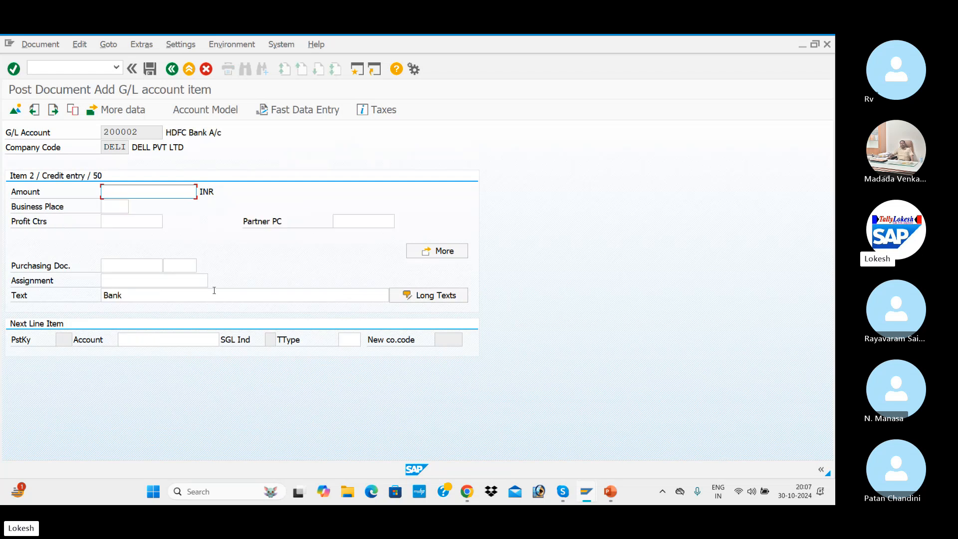
Step: Set the HDFC Bank credit item's amount to 30000 INR and post the document, acknowledging the posting message
key(BackSpace)
key(Down)
key(Return)
key(Return)
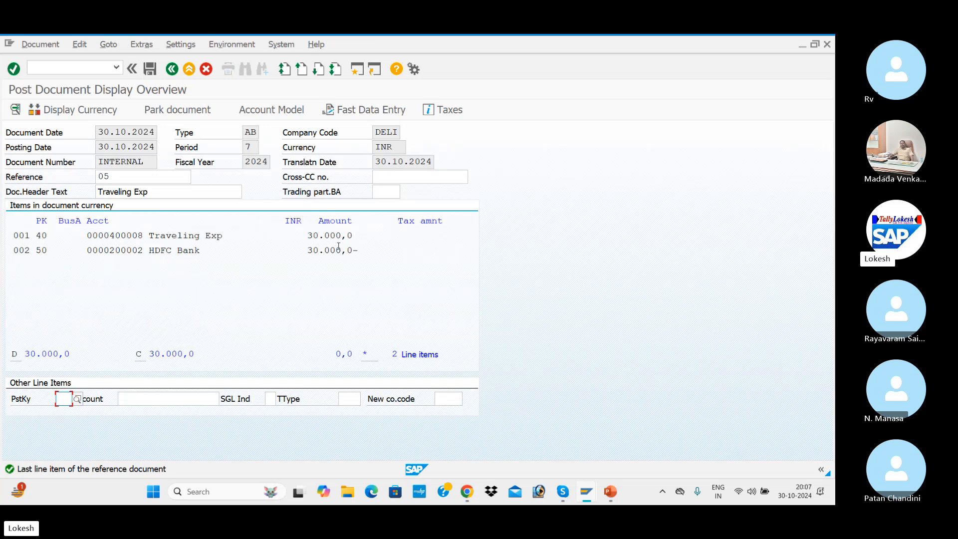
click(151, 69)
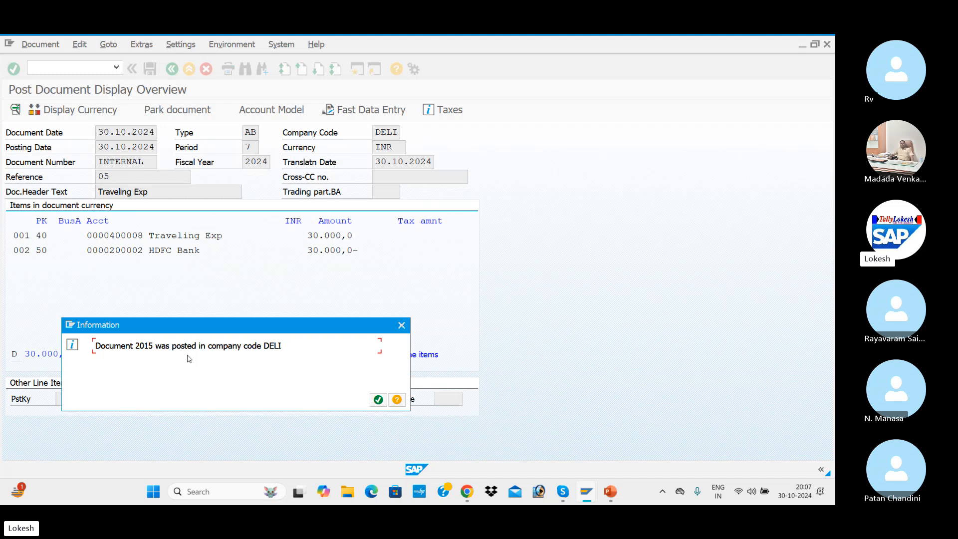
click(378, 399)
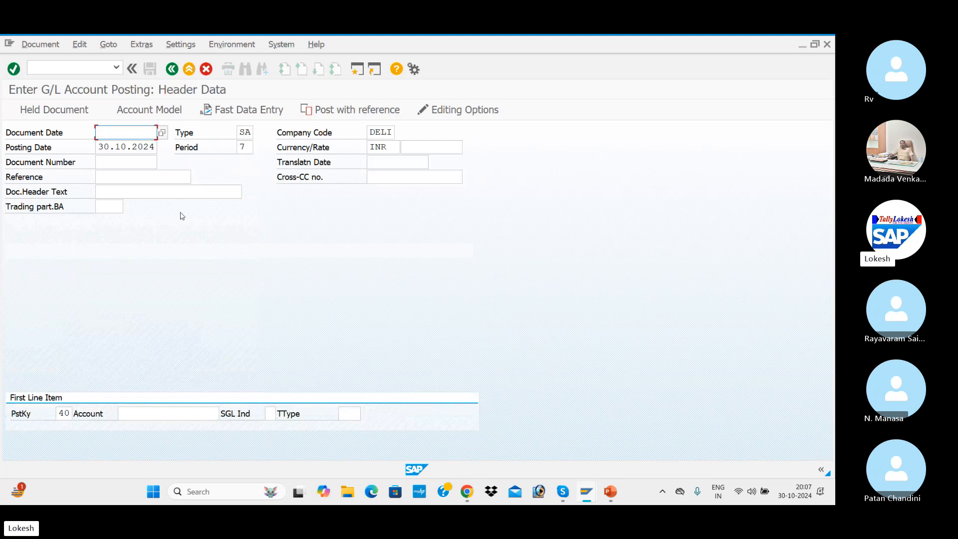
Step: Leave the G/L posting screen and open the G/L account line item display with transaction FBL3N
click(81, 68)
text(/NFBL3N)
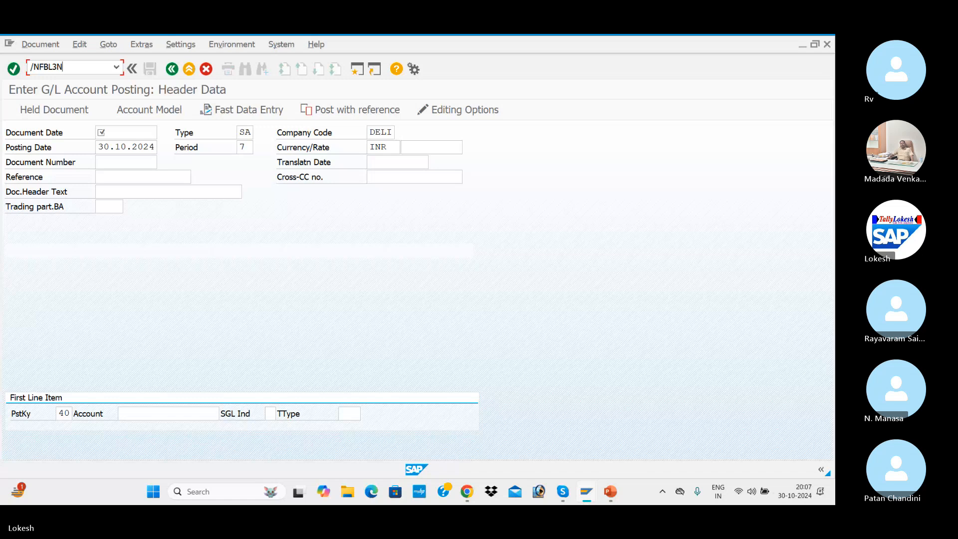
key(Return)
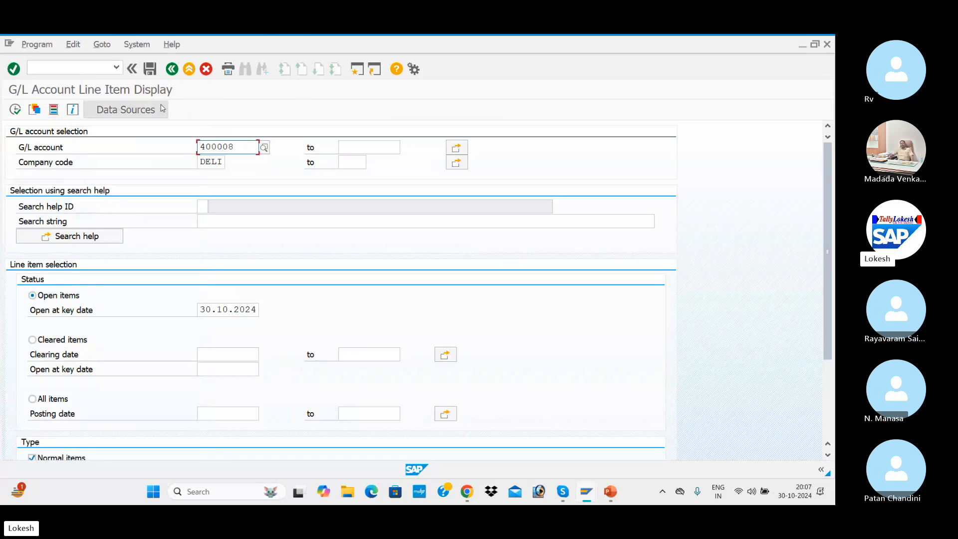
Step: Choose G/L account 400008 from the chart of accounts DEL5 as the account for the line item report
click(264, 147)
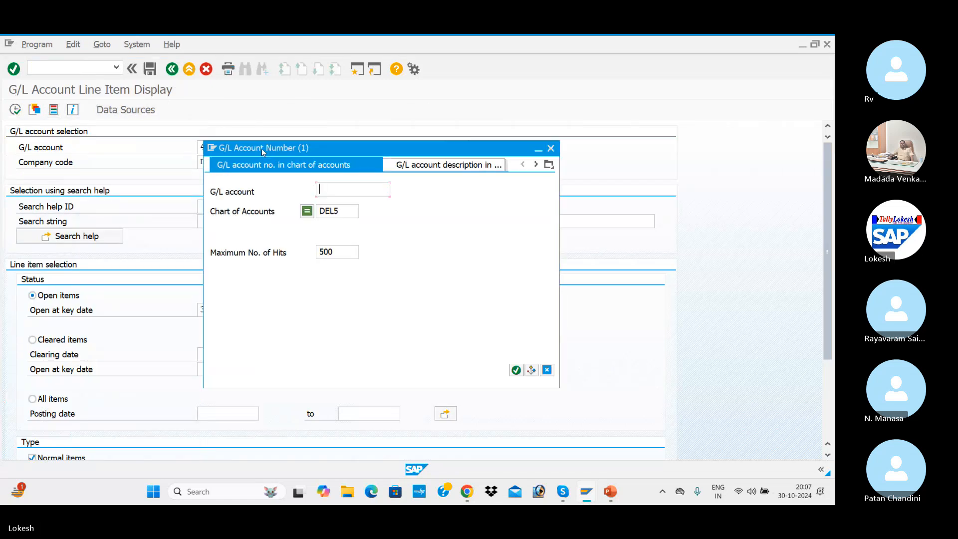
key(Return)
key(Down)
key(Down)
key(Down)
key(Down)
key(Down)
key(Down)
key(Down)
key(Down)
key(Down)
key(Down)
key(Down)
key(Down)
key(Down)
key(Down)
key(Down)
key(Down)
key(Down)
key(Down)
key(Down)
key(Down)
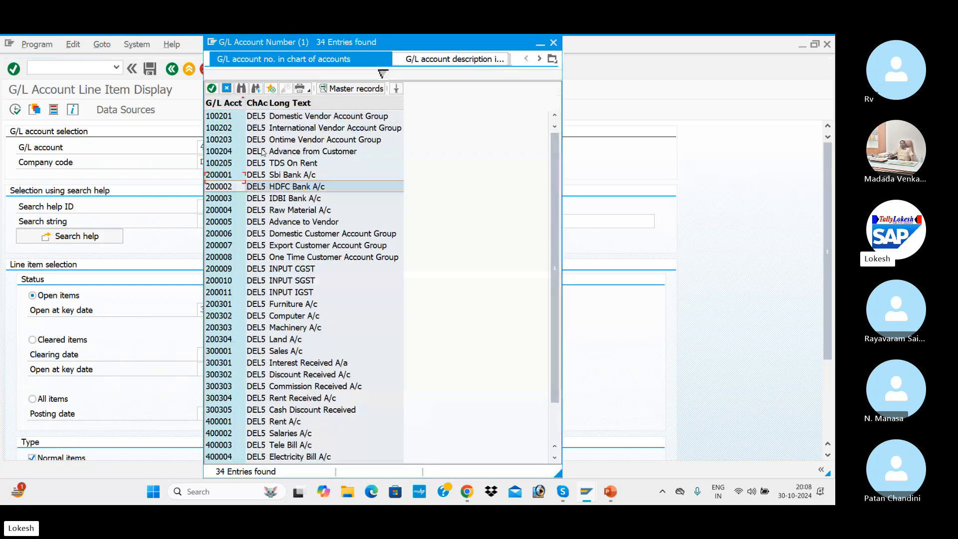
key(Down)
key(Down)
key(Down)
key(Down)
key(Down)
key(Down)
key(Down)
key(Down)
key(Down)
key(Return)
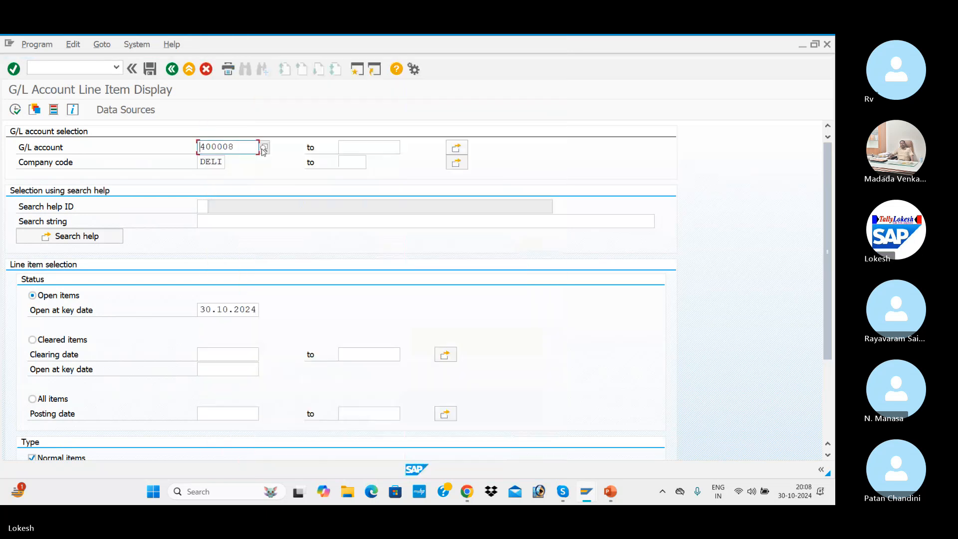
Step: Run the line item report, inspect the item of document 2015, and return to the list
click(15, 111)
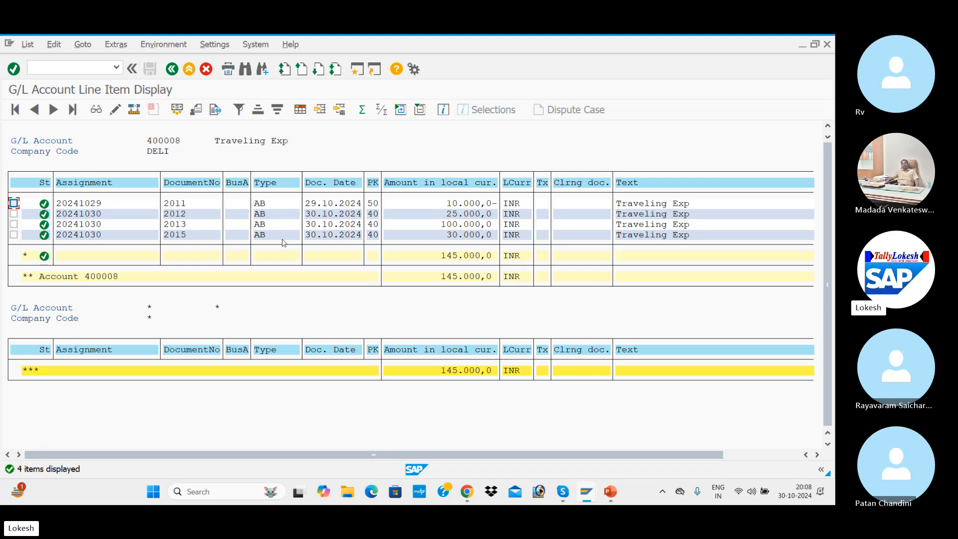
double_click(354, 234)
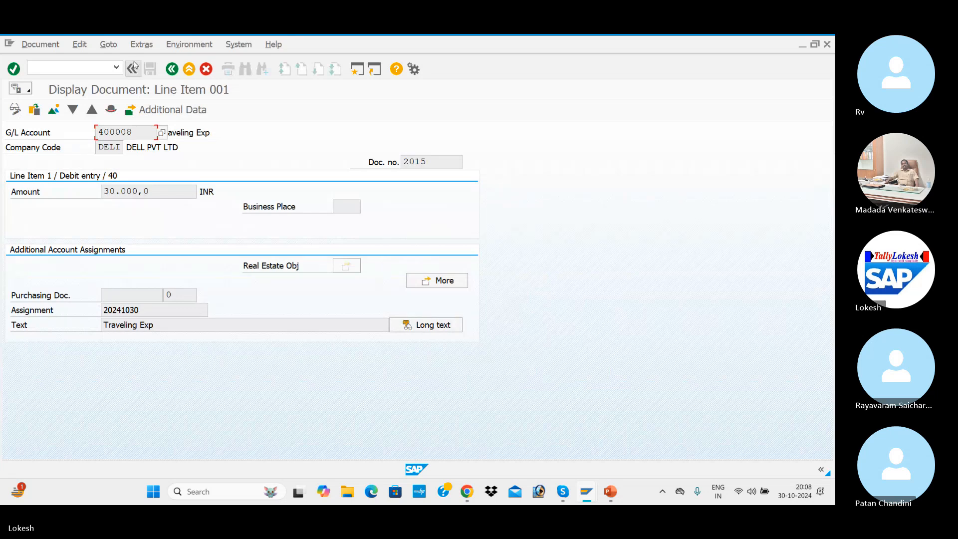
click(172, 69)
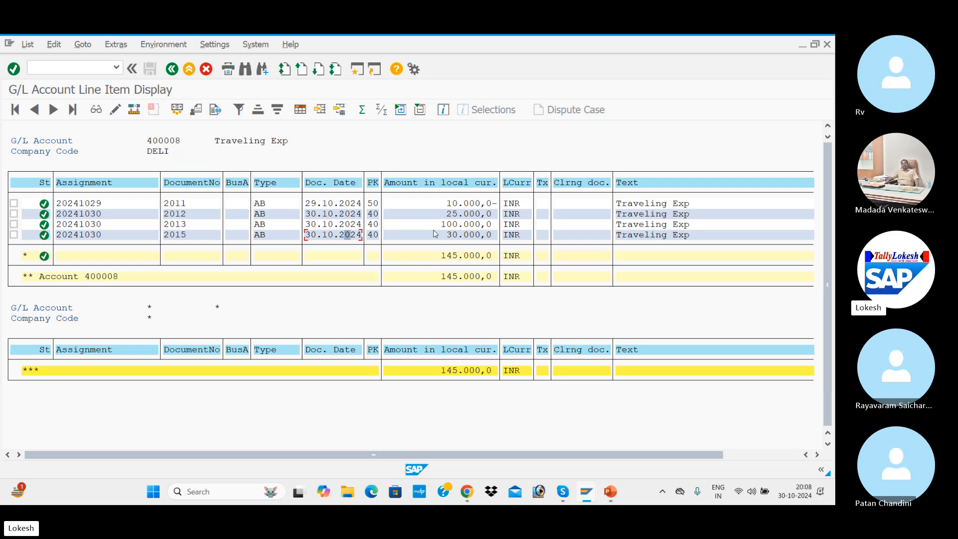
Step: Open a new SAP session and start the sample document entry transaction F-01 in it
click(357, 69)
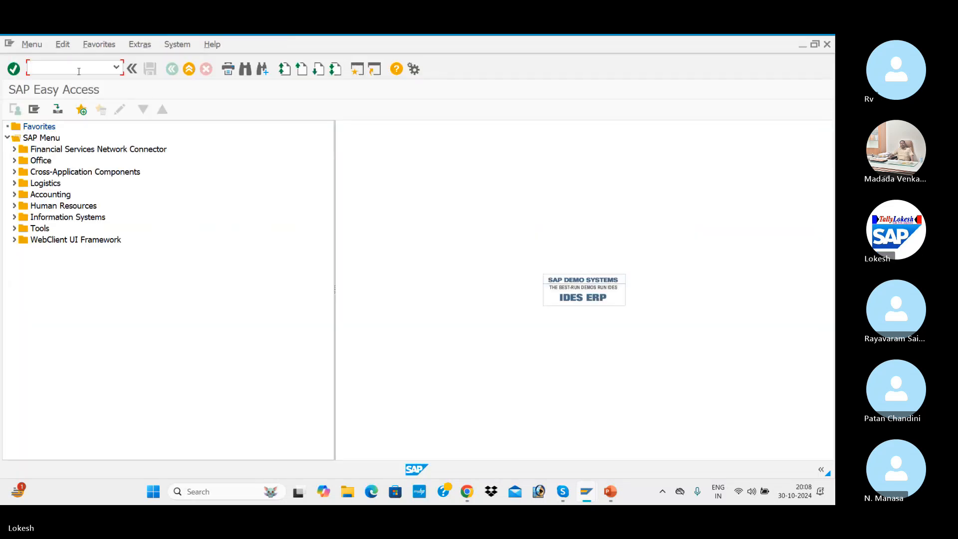
text(F-01)
key(Return)
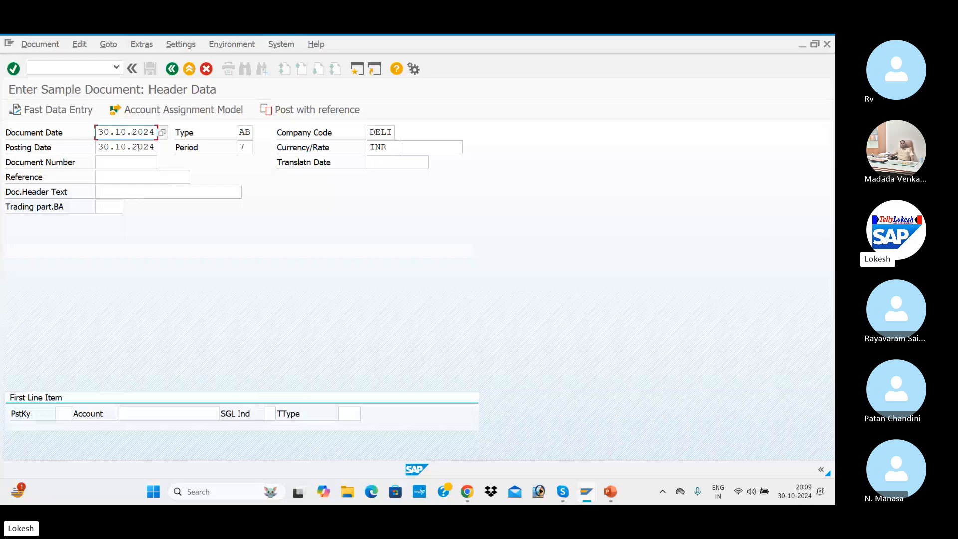
Step: Enter reference 06 and the header text Traveling Exp for the sample document
click(149, 178)
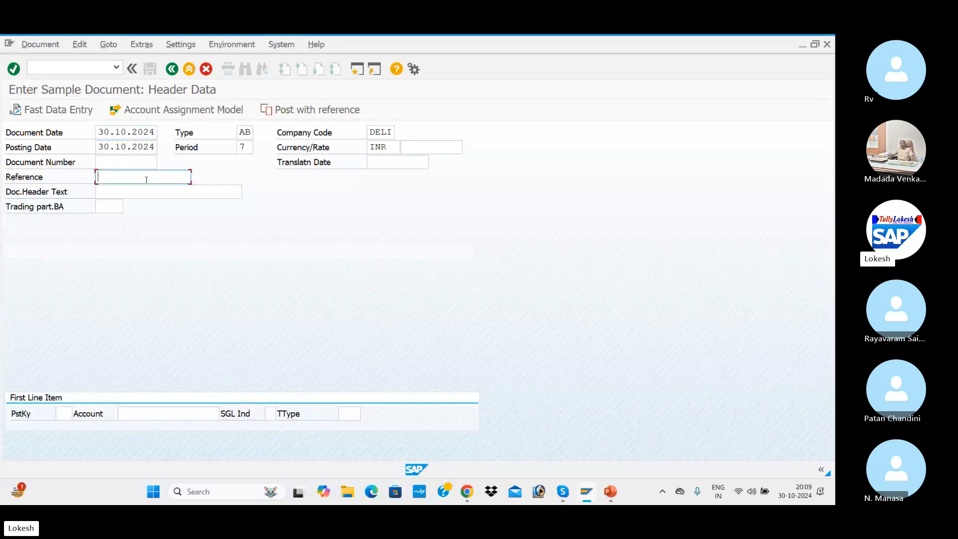
text(05)
key(BackSpace)
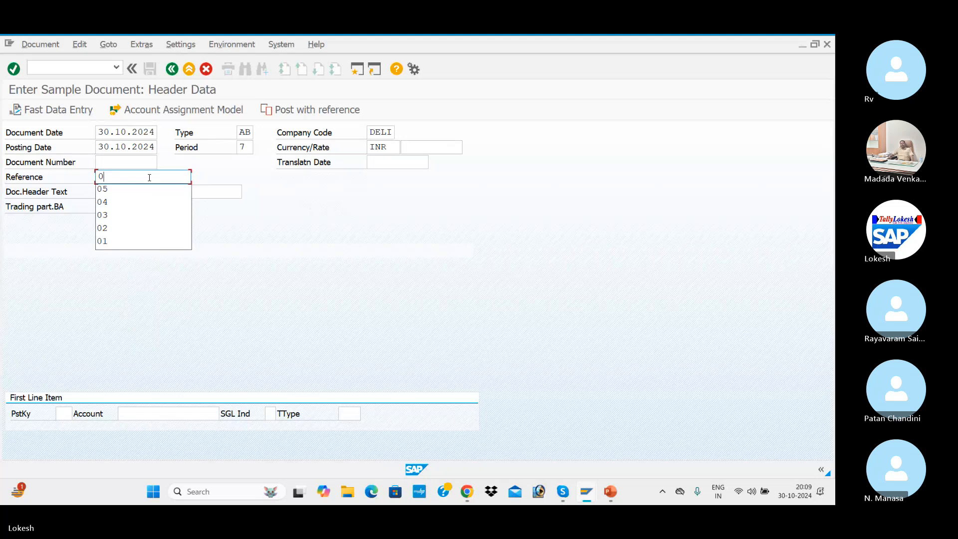
text(6)
click(144, 193)
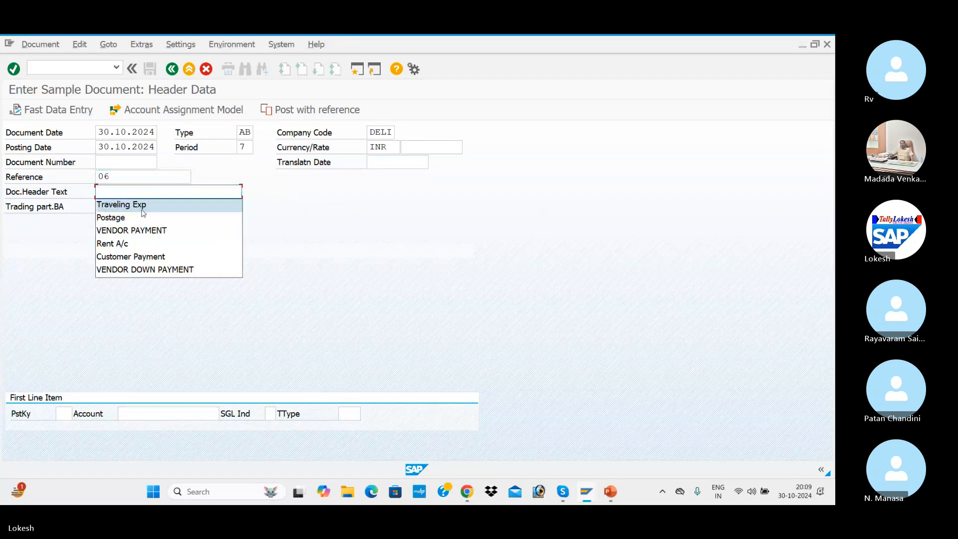
click(120, 204)
Step: Set the first line item to posting key 40 with G/L account 400008 and proceed to its item details
click(64, 414)
click(67, 426)
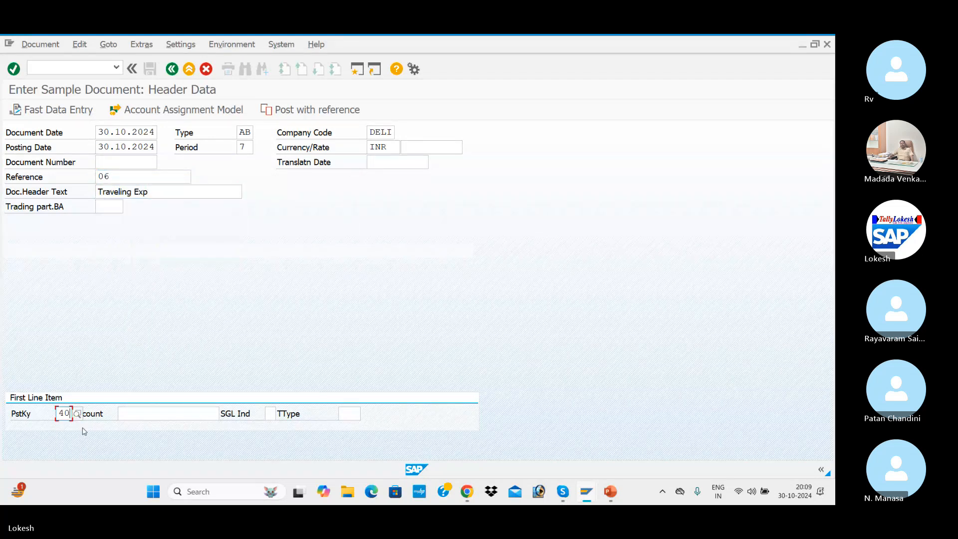
click(165, 413)
click(173, 345)
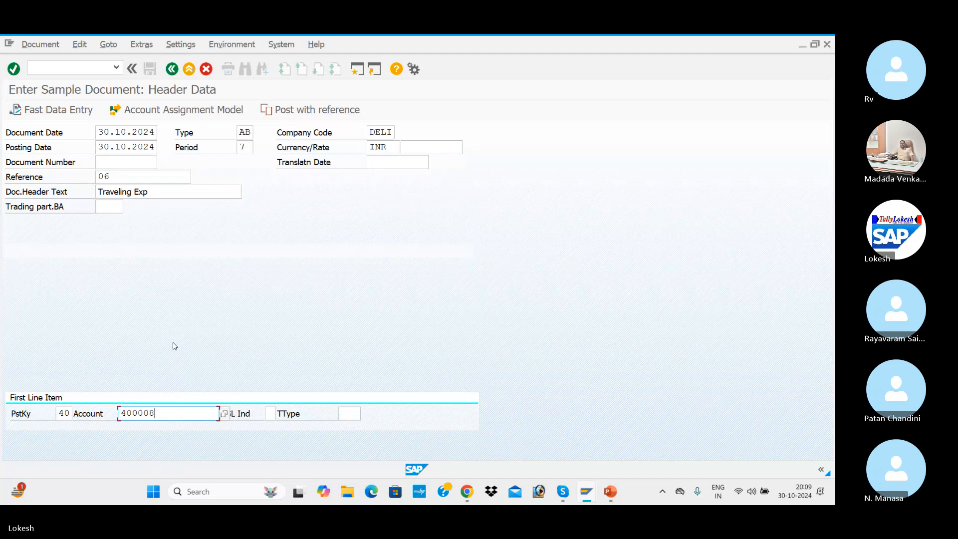
key(Return)
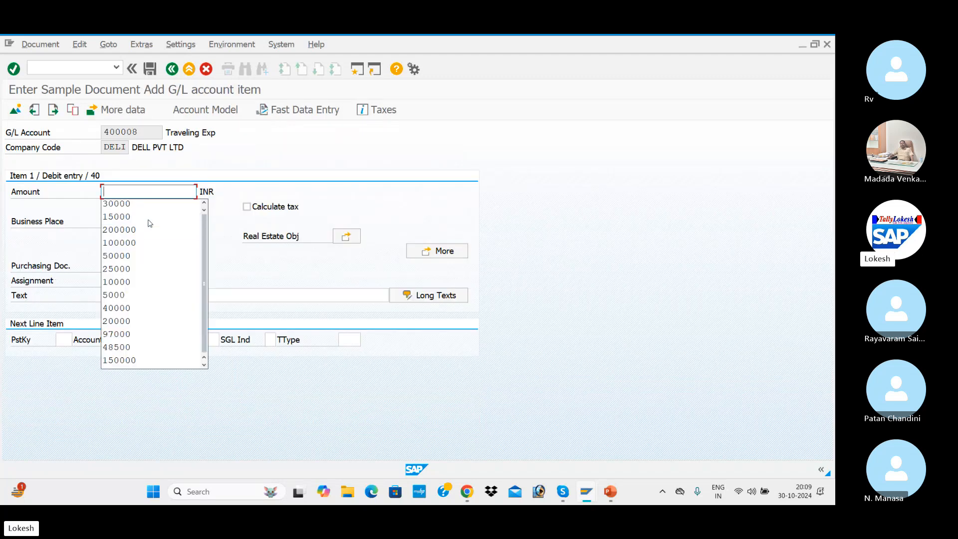
Step: Enter amount 75000 and text Traveling Exp for the debit item, and add a second line with posting key 50 and account 200002
text(75000)
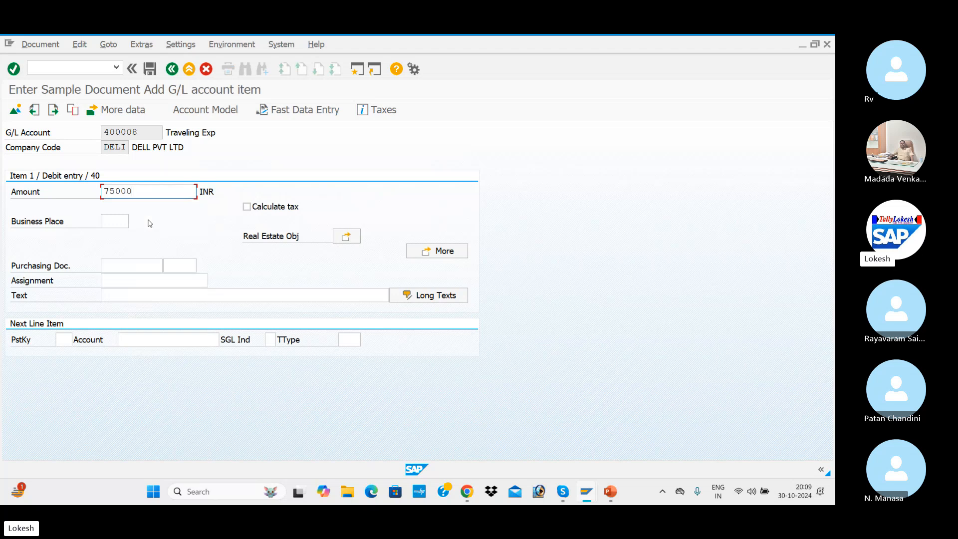
click(143, 296)
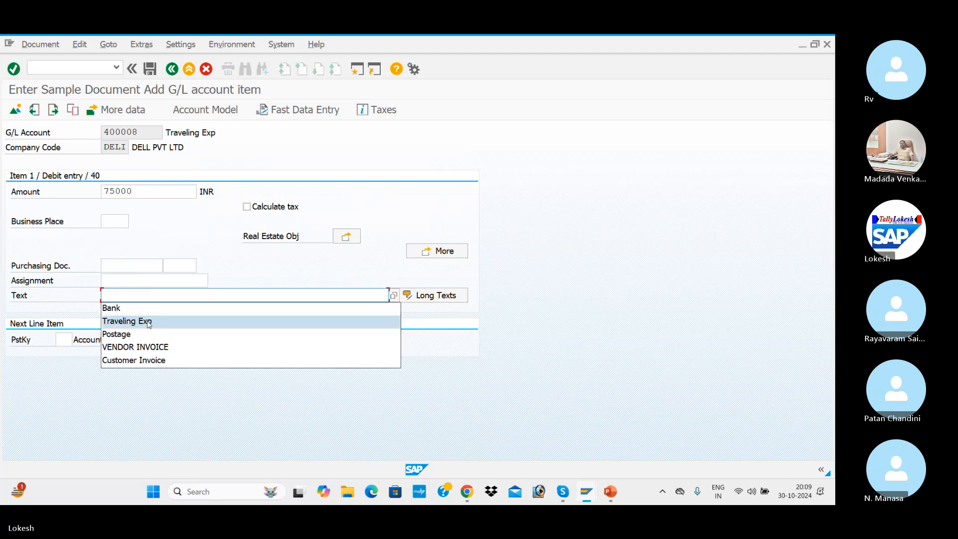
click(149, 322)
click(63, 339)
click(83, 365)
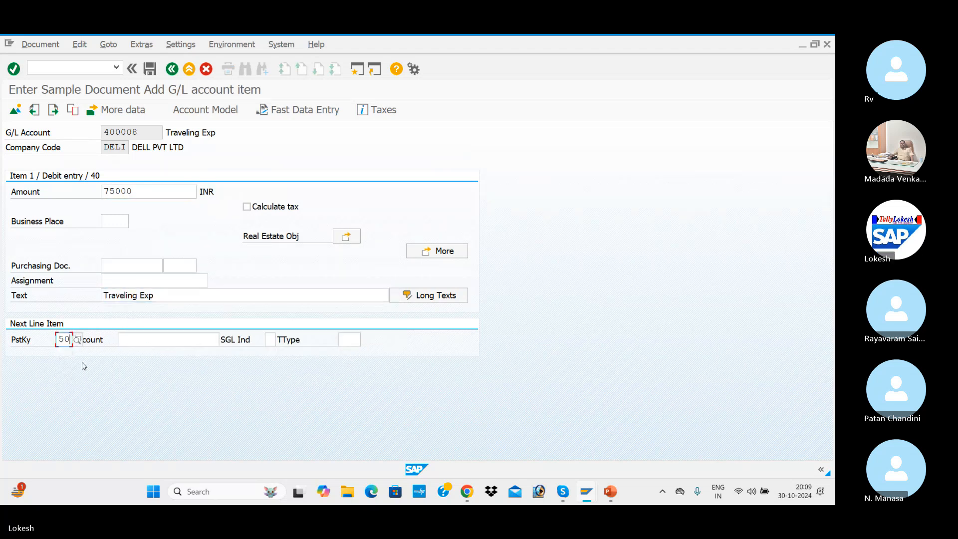
click(124, 340)
click(142, 363)
key(Return)
Step: Enter amount 75000 and text Bank for the credit item and save the sample document
click(148, 191)
click(146, 203)
click(138, 297)
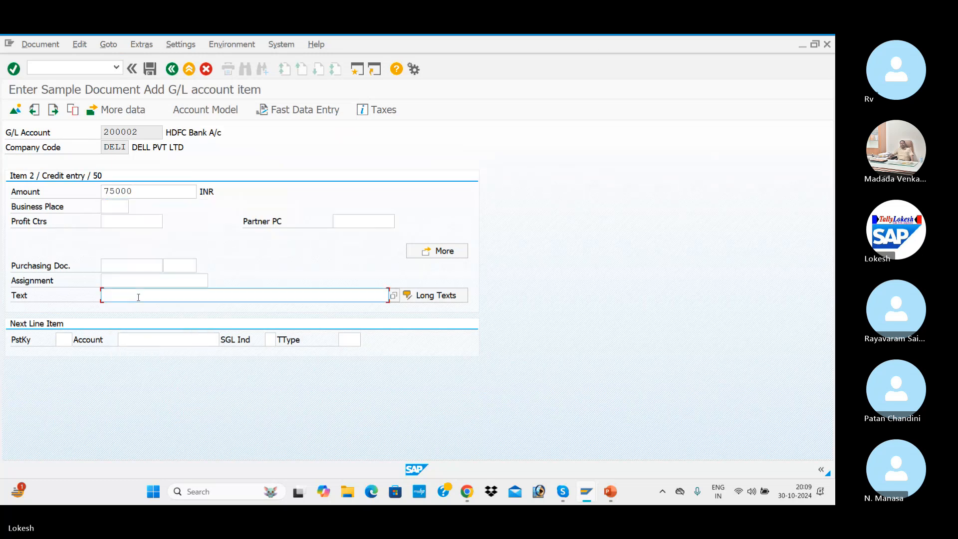
click(134, 317)
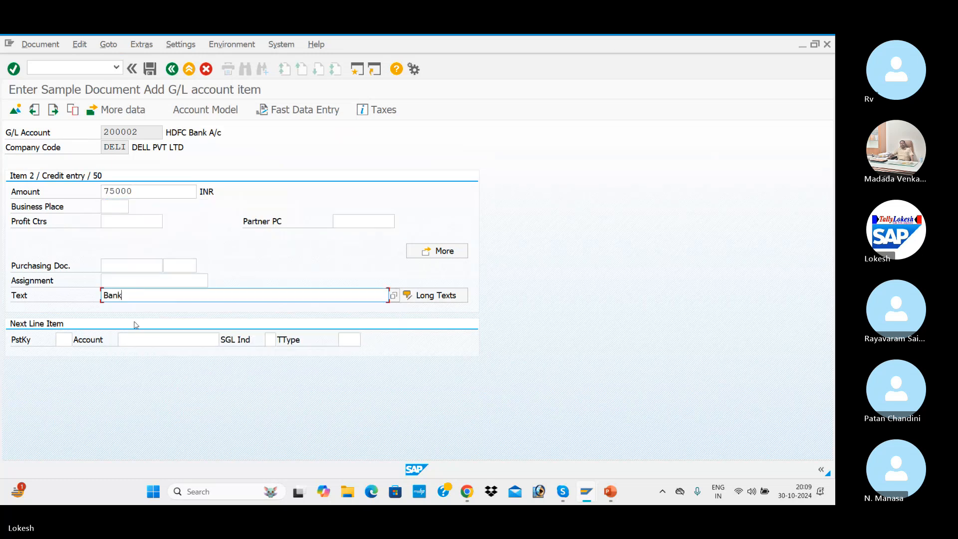
click(151, 70)
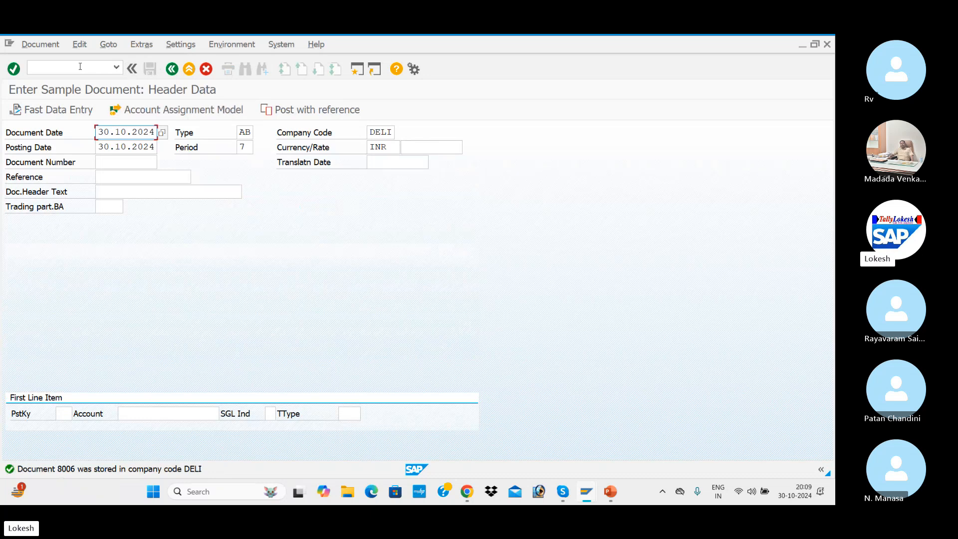
Step: Leave the sample document entry and open the G/L account posting with transaction F-02
key(Return)
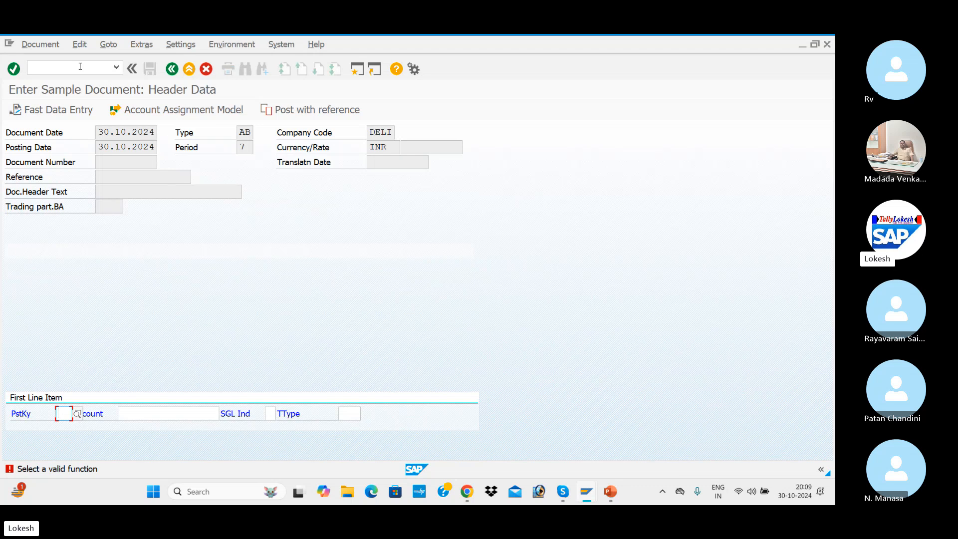
click(80, 66)
text(/NF-02)
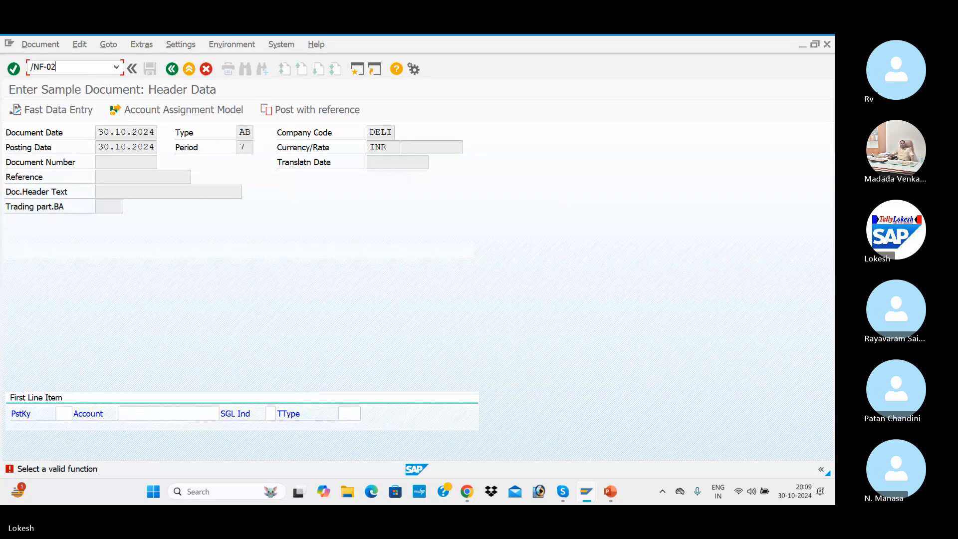
key(Return)
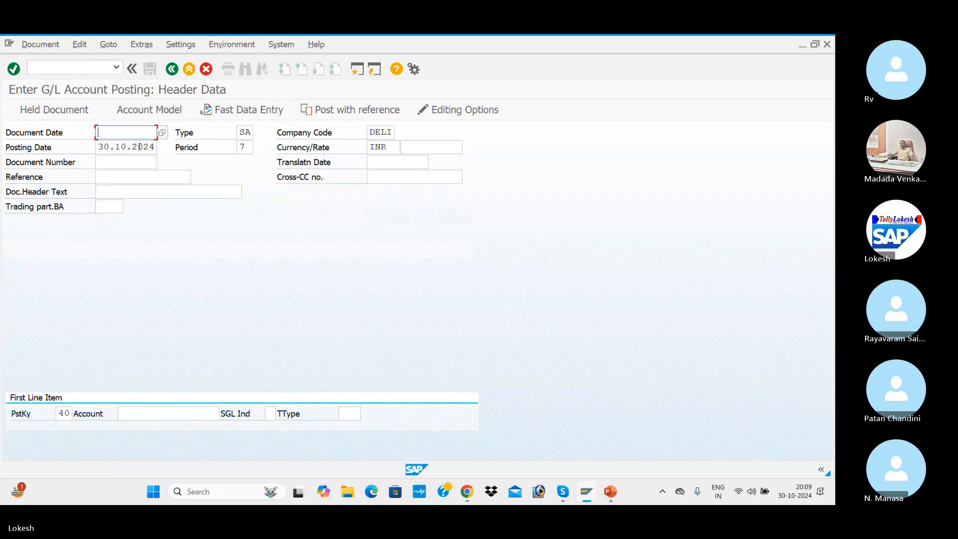
Step: Set the document date and the posting date of the G/L posting to 31.10.2024
key(space)
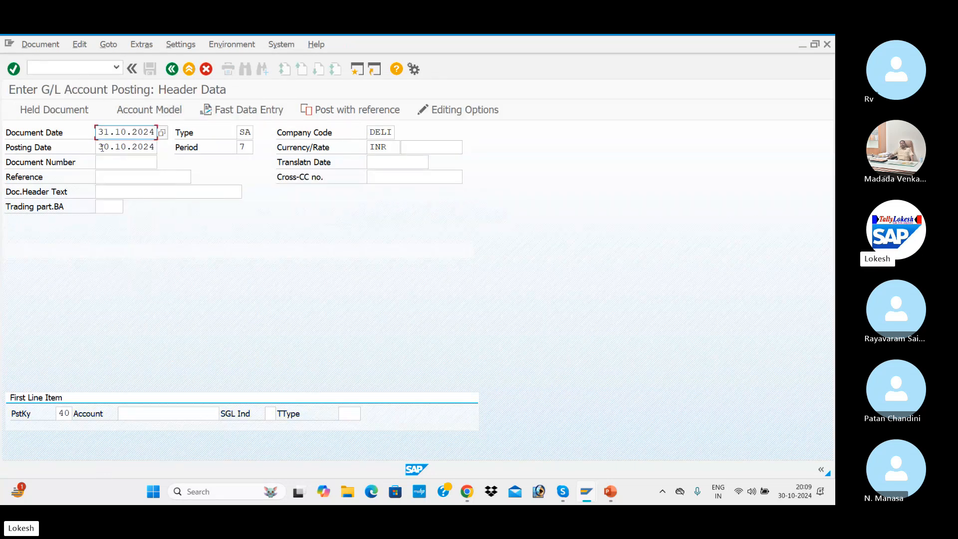
double_click(101, 147)
key(BackSpace)
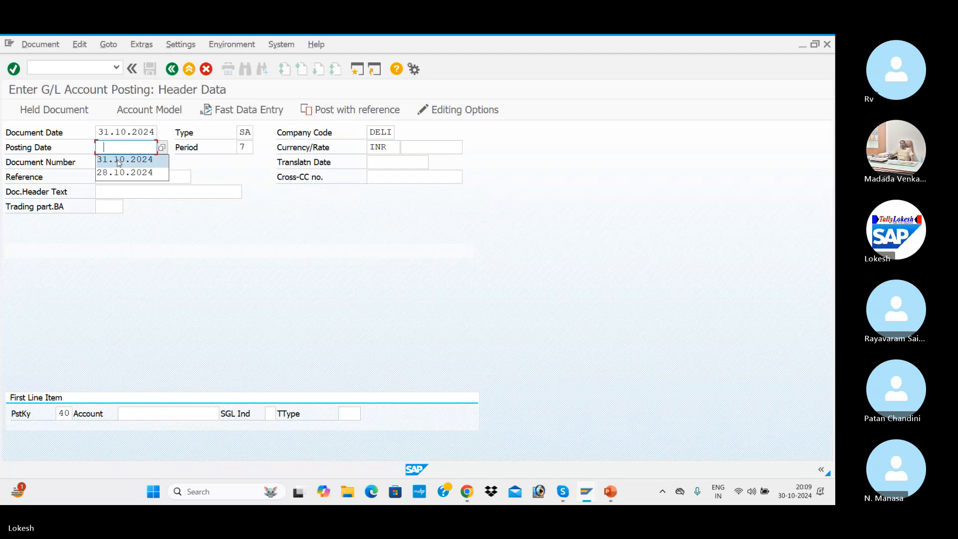
click(118, 160)
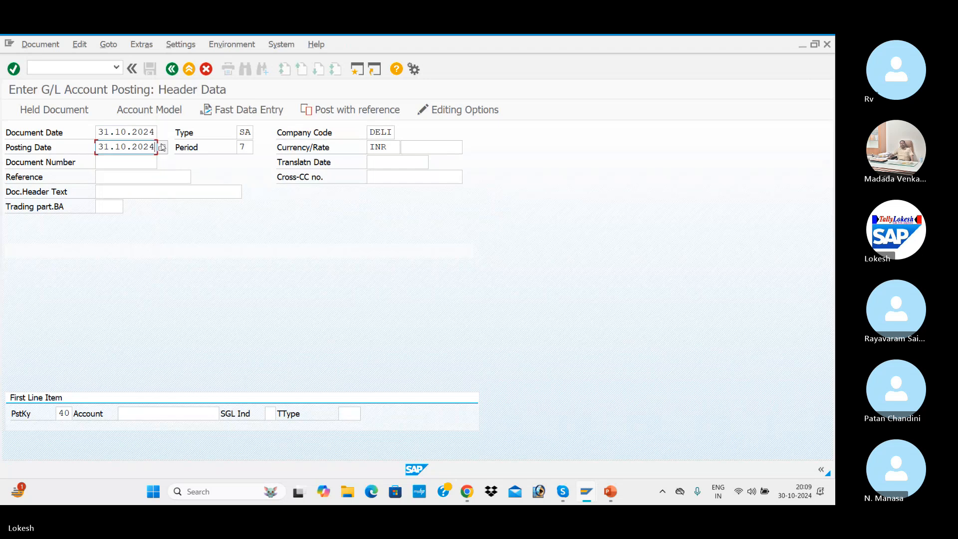
Step: Try to post with reference to document 8006 of fiscal year 2024 without proposed amounts, continuing through the header to the debit item
click(357, 112)
drag(155, 177, 45, 176)
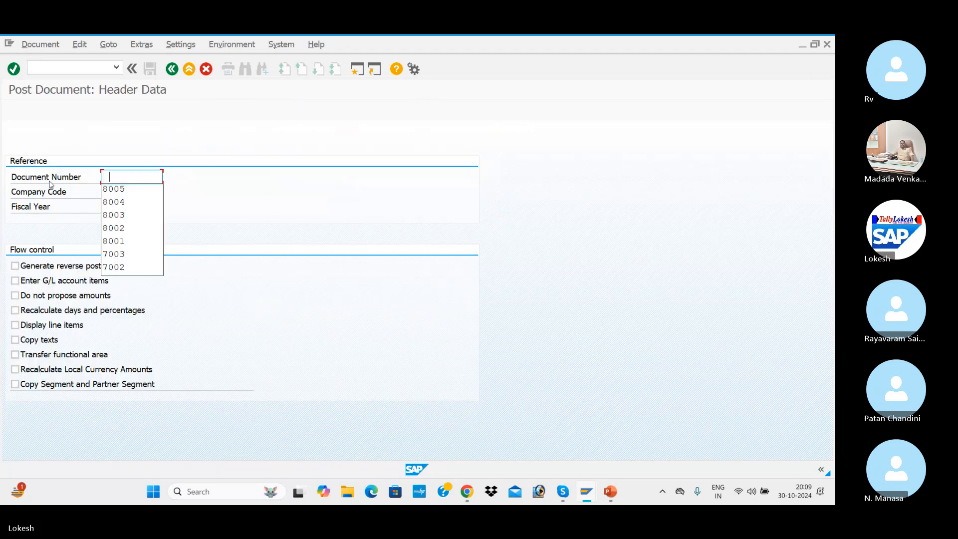
click(125, 189)
key(BackSpace)
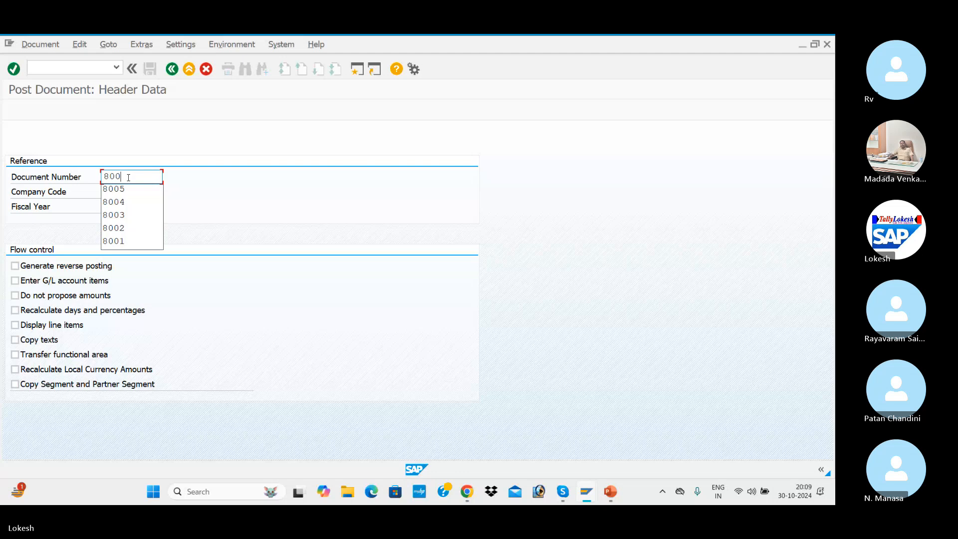
text(7)
key(BackSpace)
text(6)
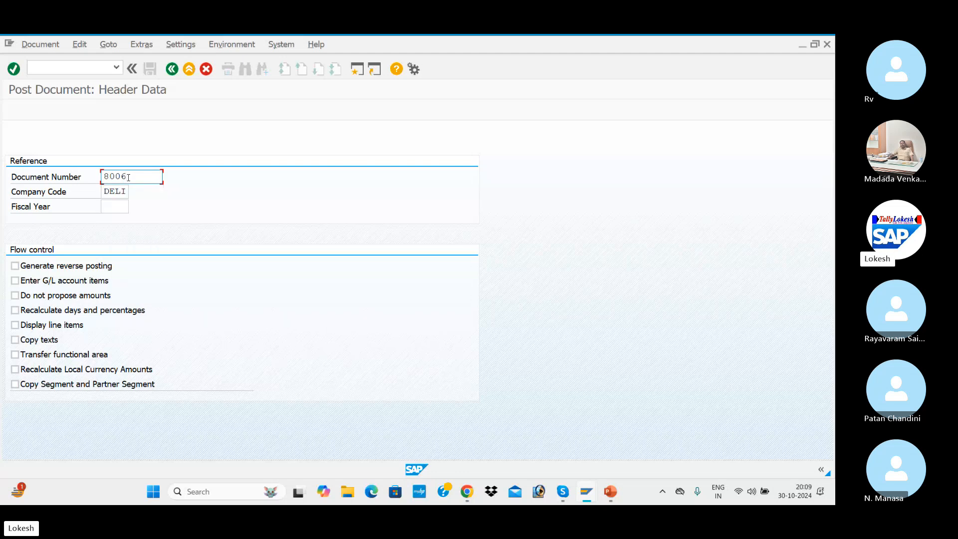
click(115, 206)
click(117, 218)
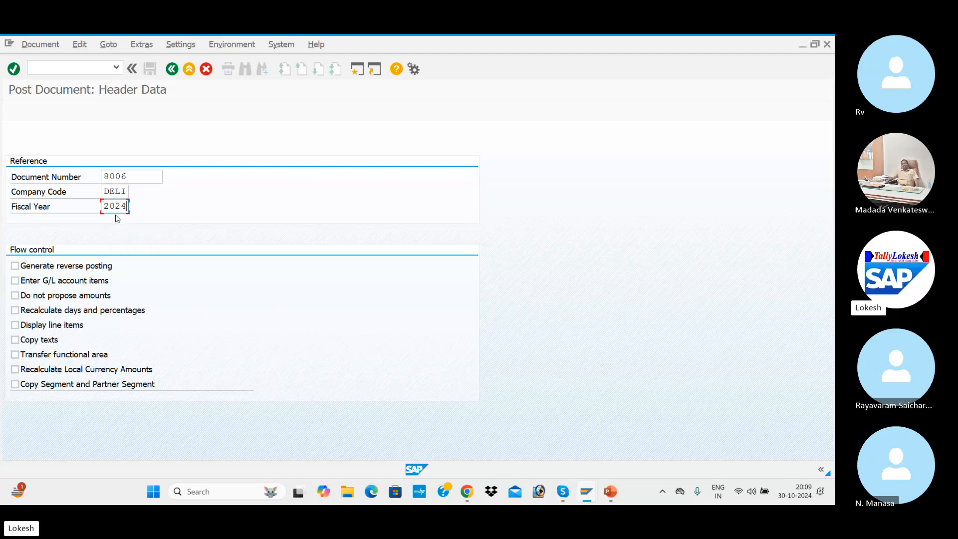
click(15, 295)
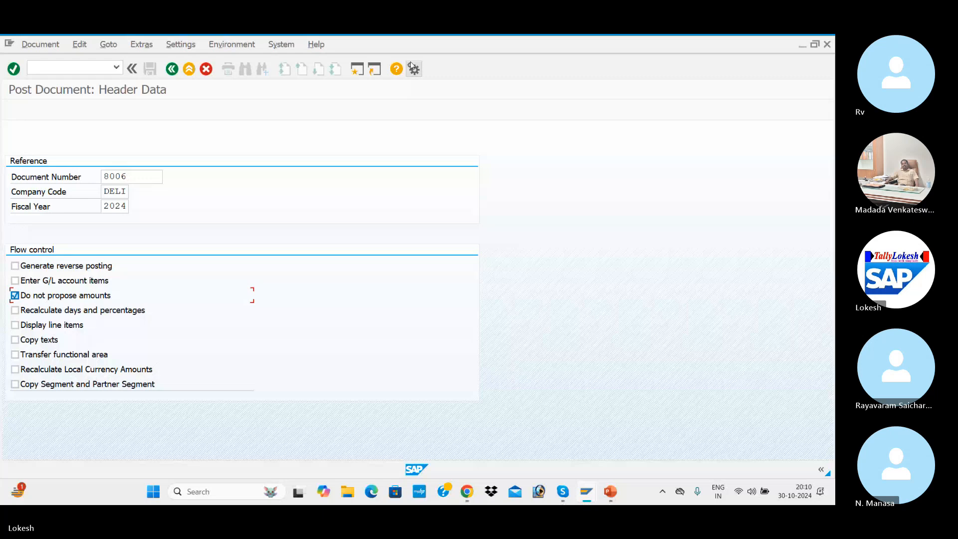
key(Return)
key(Return)
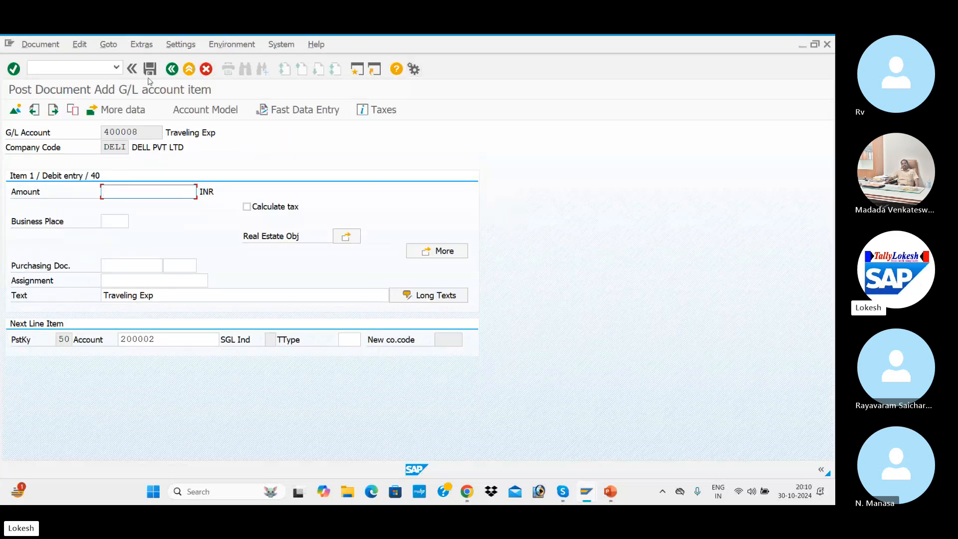
Step: Abandon the referenced posting at its line items and restart transaction F-02
click(172, 69)
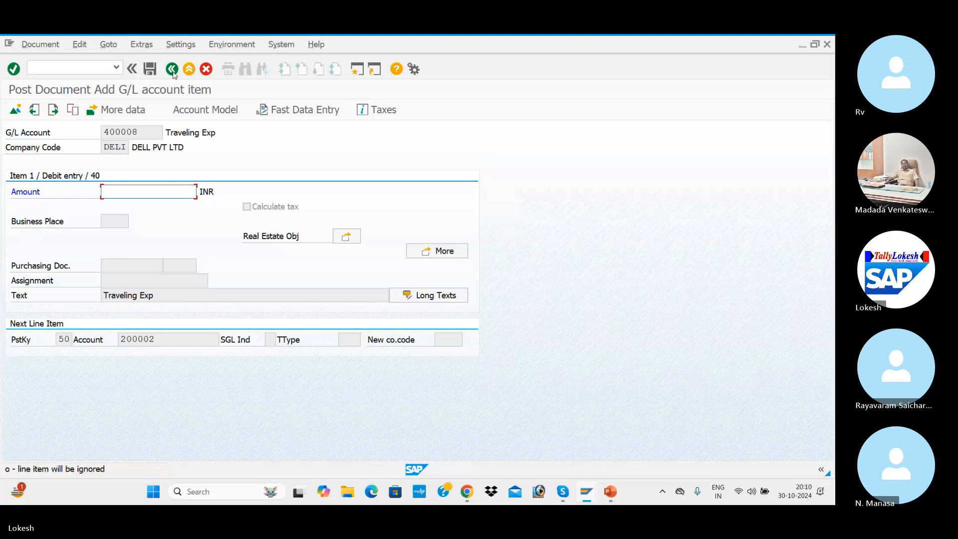
click(172, 69)
click(172, 69)
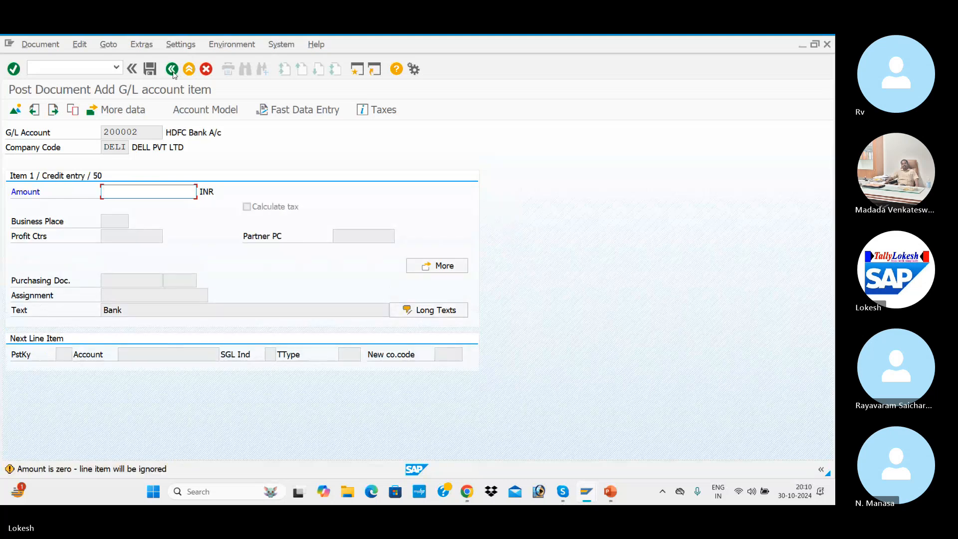
click(86, 65)
text(/NF-02)
key(Return)
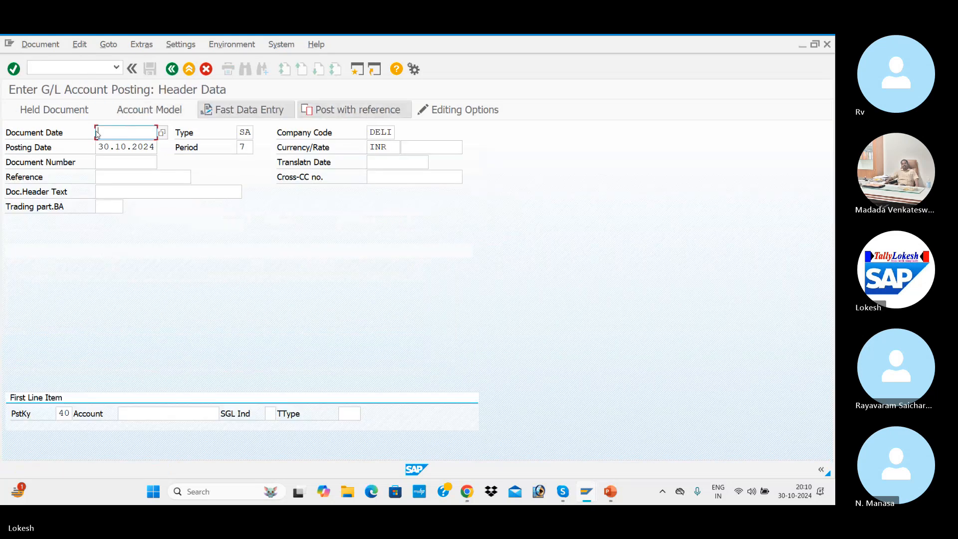
Step: Fill in the document date and set the posting date to 31.10.2024 in the restarted G/L posting
click(112, 132)
click(99, 143)
drag(97, 148, 237, 158)
key(BackSpace)
click(124, 160)
Step: Post with reference to document 8006 in company code DELI, fiscal year 2024, with the option Do not propose amounts
click(369, 120)
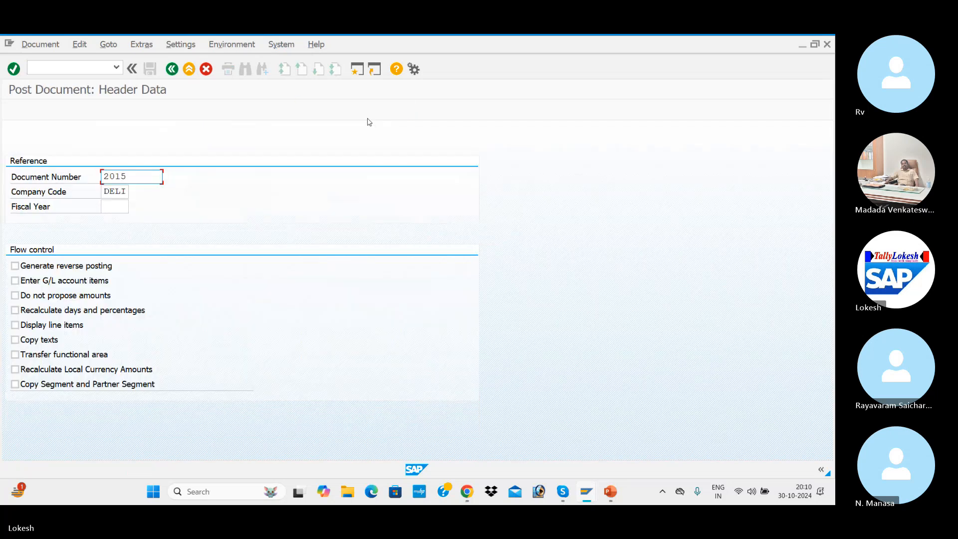
drag(171, 176, 103, 177)
key(BackSpace)
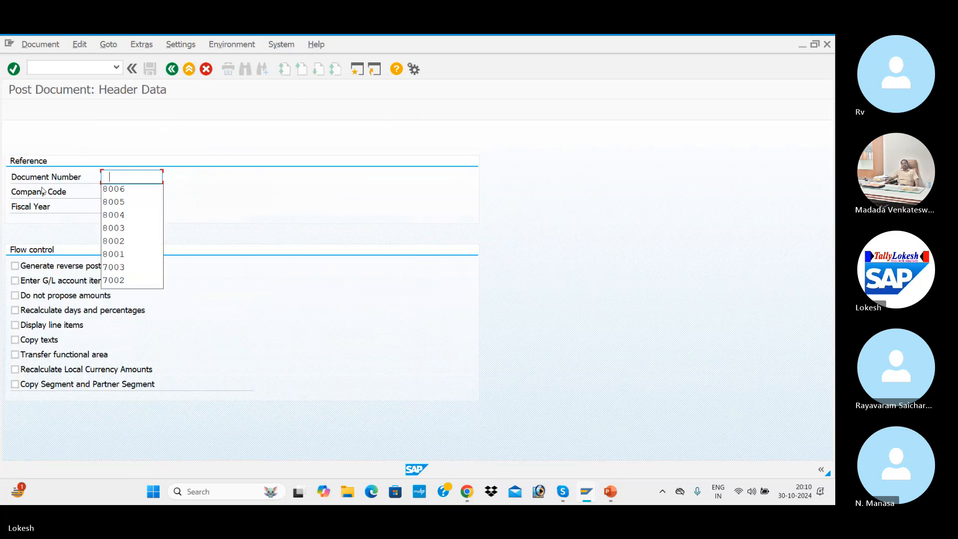
click(101, 191)
click(139, 178)
click(133, 191)
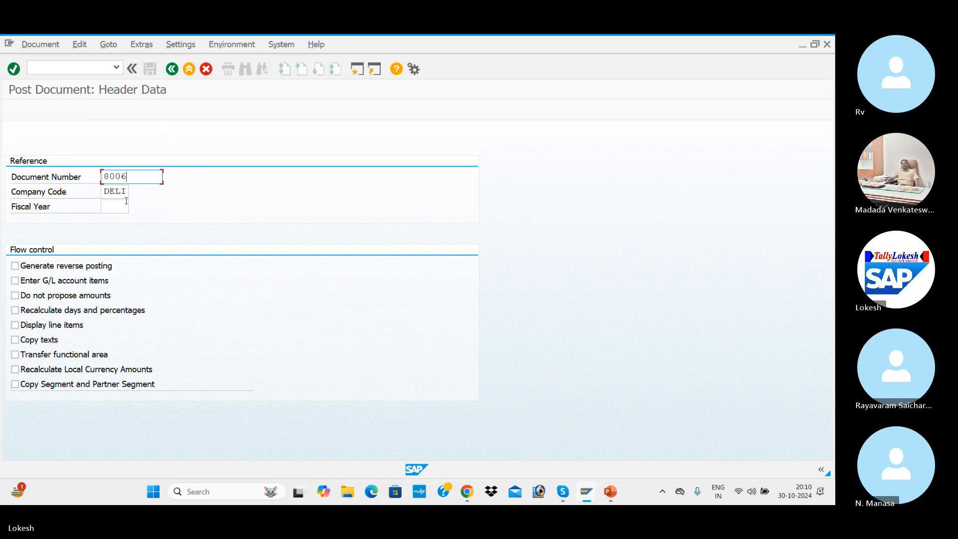
click(120, 206)
click(116, 220)
click(24, 295)
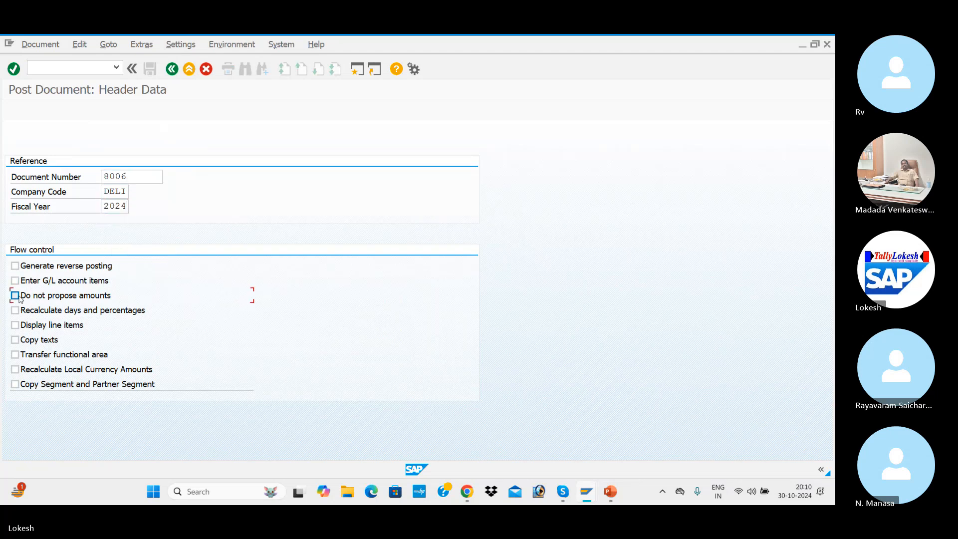
key(Return)
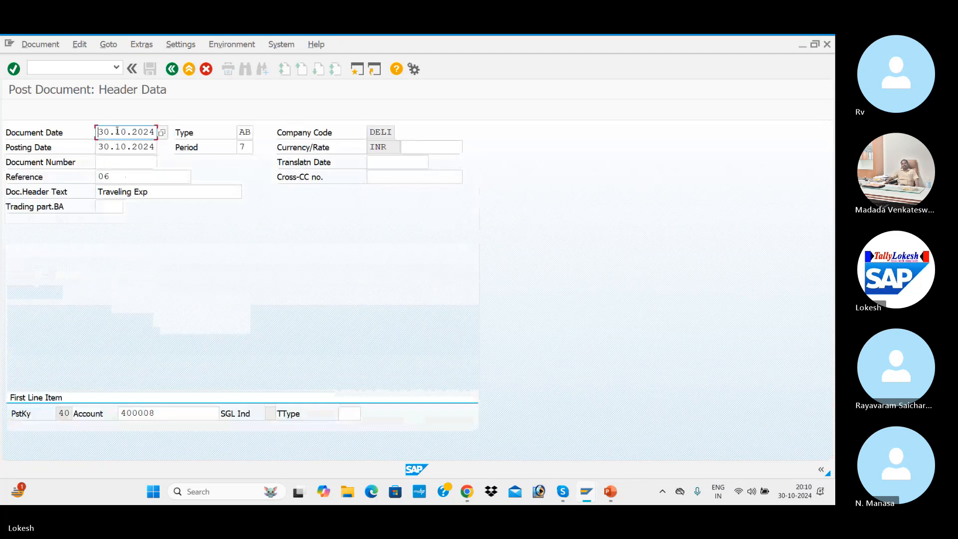
Step: Change the copied header's document and posting dates to 31.10.2024 and continue to the first line item
key(BackSpace)
click(105, 147)
click(96, 150)
key(BackSpace)
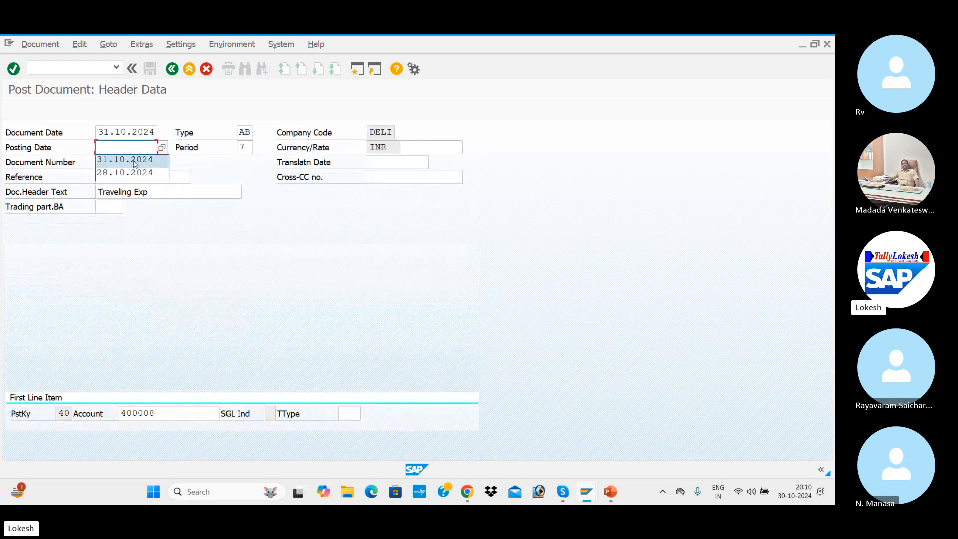
click(148, 159)
key(Return)
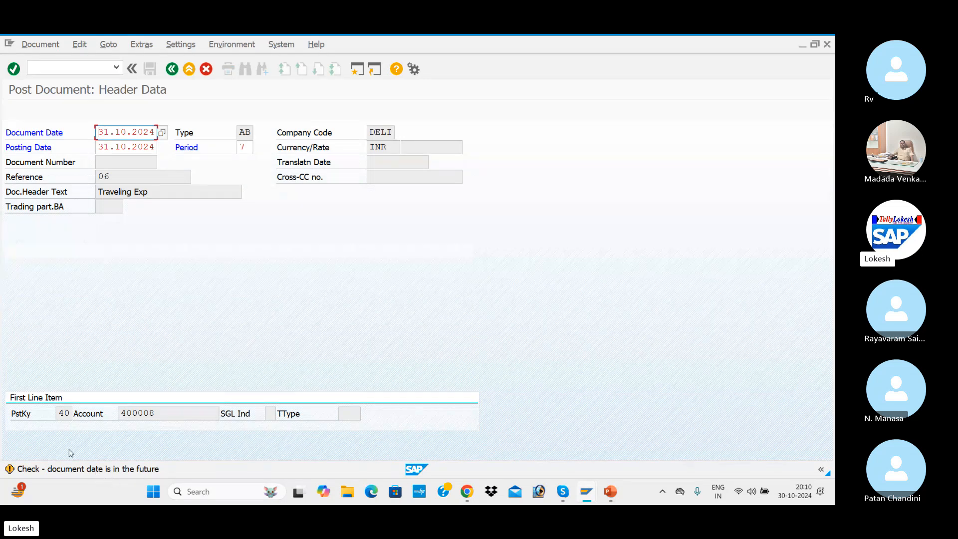
key(Return)
Step: Enter 85000 as the amount of the Traveling Exp debit item and continue to the bank item
key(BackSpace)
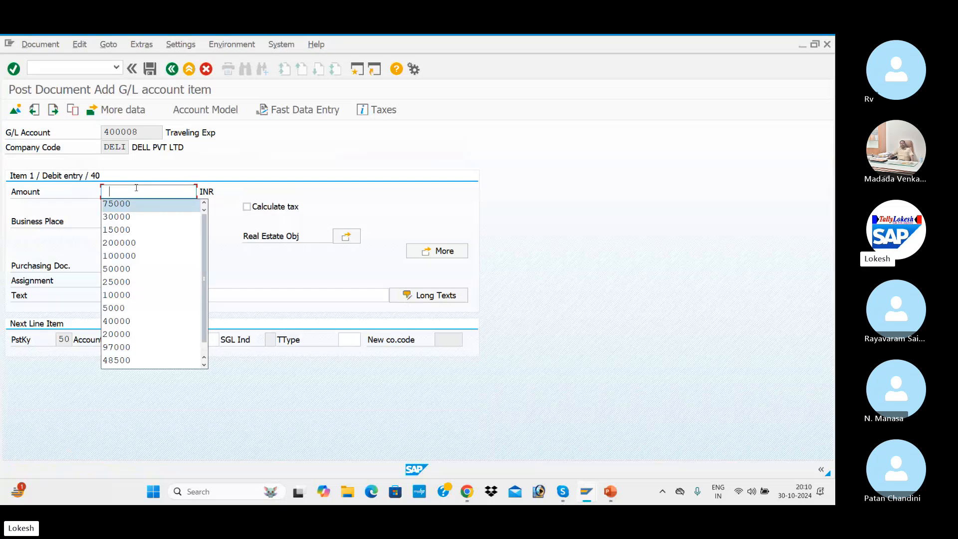
text(800)
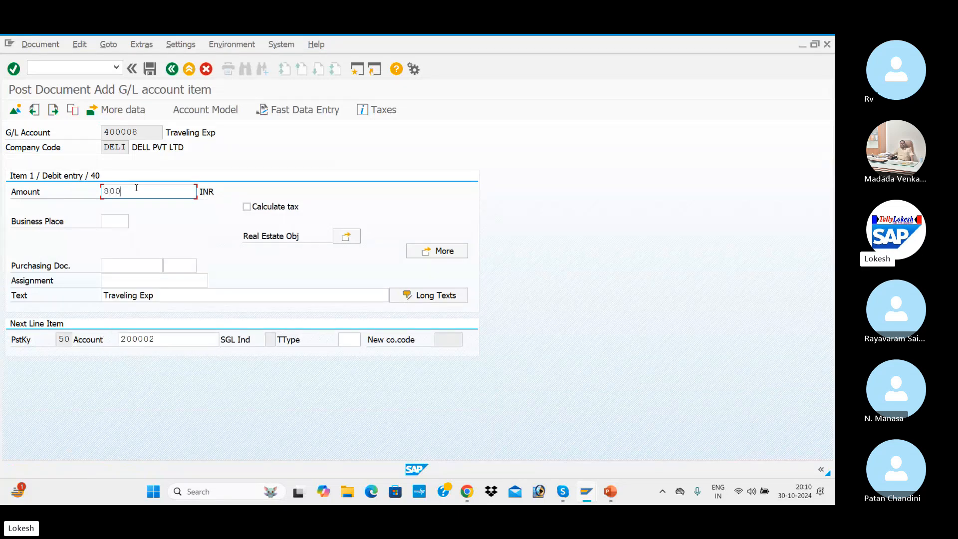
key(BackSpace)
key(BackSpace)
text(5000)
key(Return)
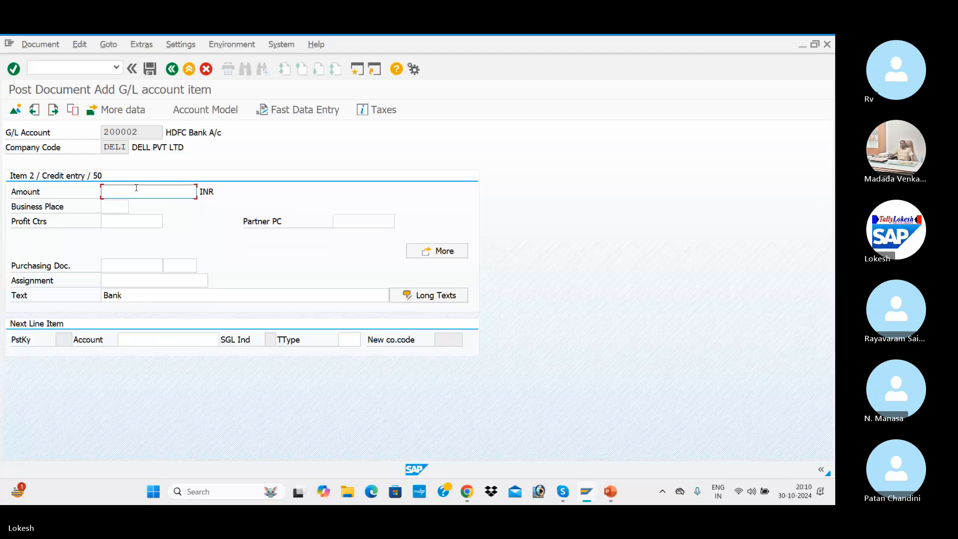
Step: Enter 85000 as the amount of the HDFC Bank credit item and post the document
click(136, 191)
click(134, 204)
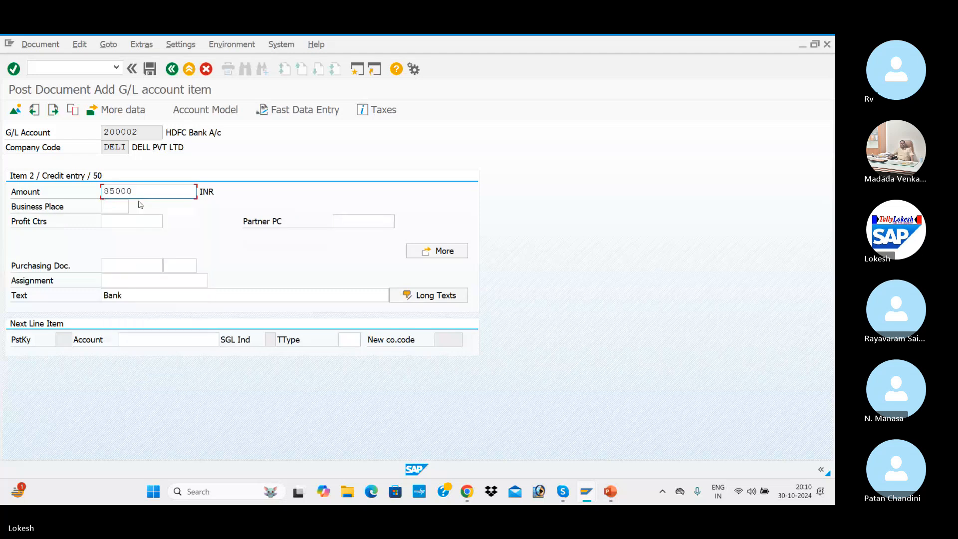
click(150, 70)
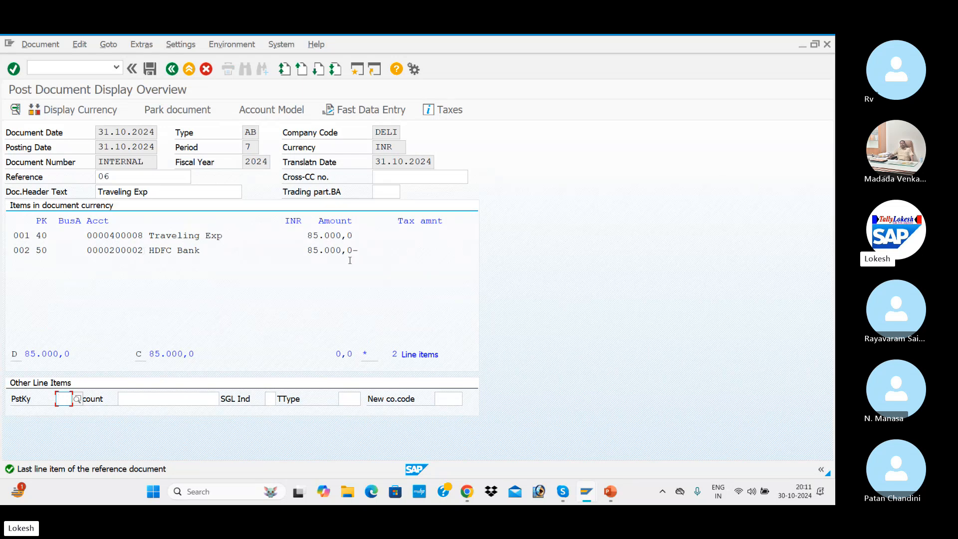
click(149, 69)
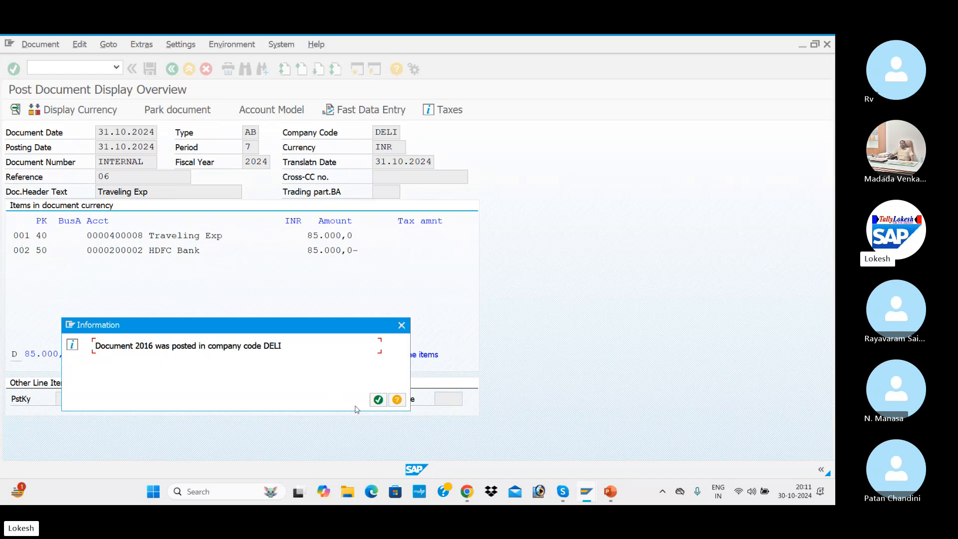
click(378, 401)
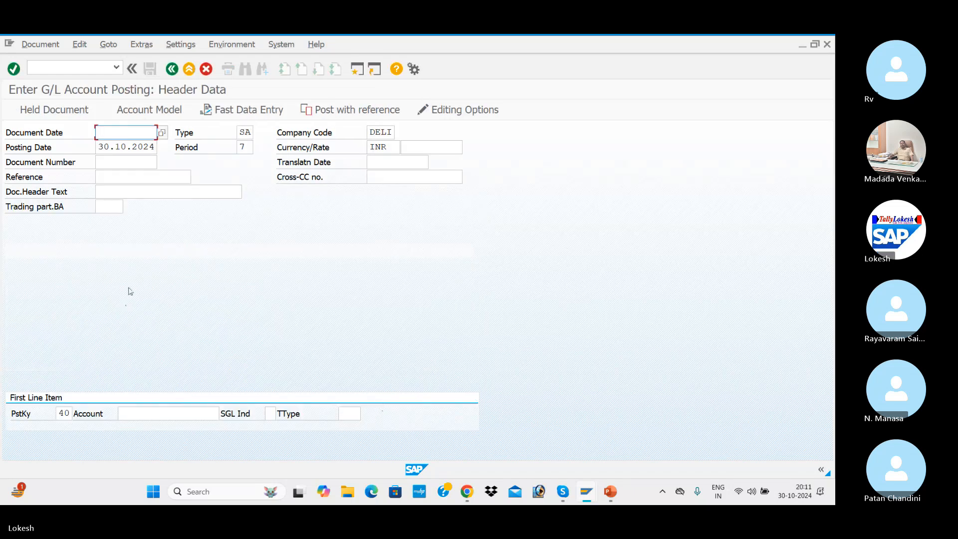
Step: Return to the line item display for G/L account 400008 and refresh the list
key(alt+Tab)
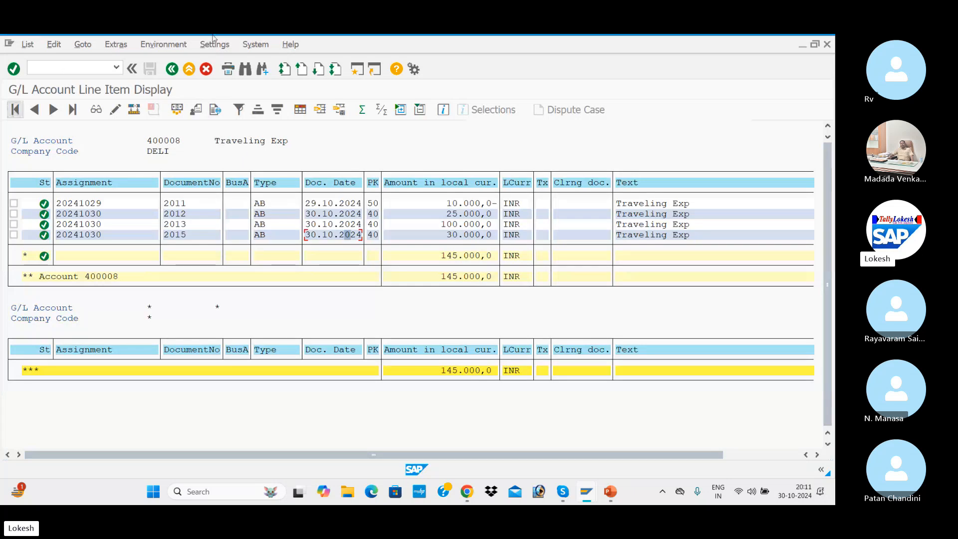
click(28, 44)
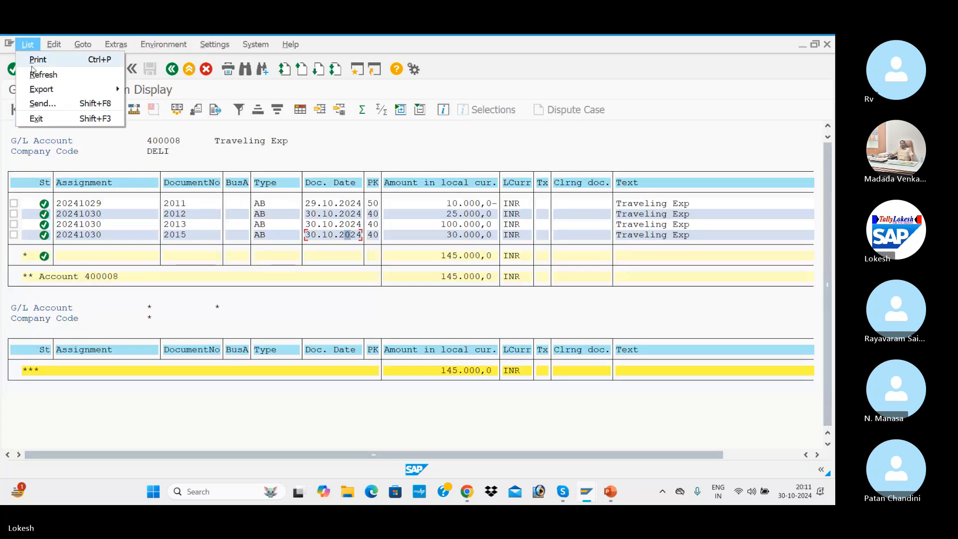
click(39, 75)
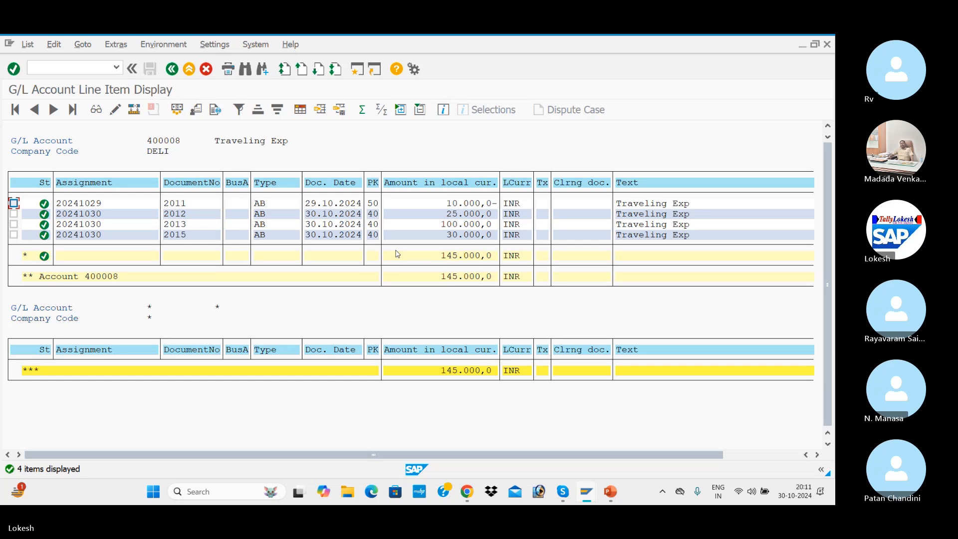
key(alt+Tab)
key(Tab)
key(Tab)
key(Tab)
key(Tab)
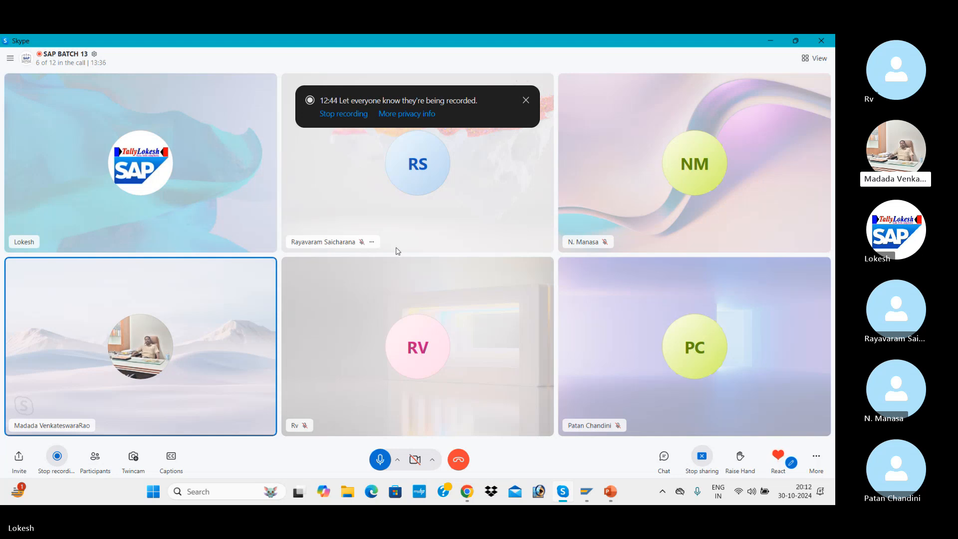
click(770, 41)
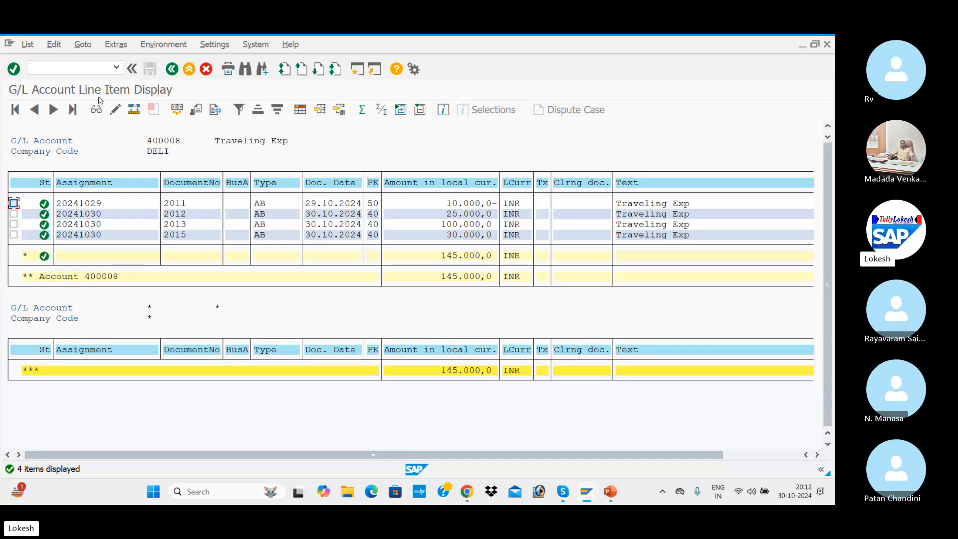
Step: Rerun the line item display for account 400008 in company code DELI with the open items key date set to 31.10.2024
click(171, 69)
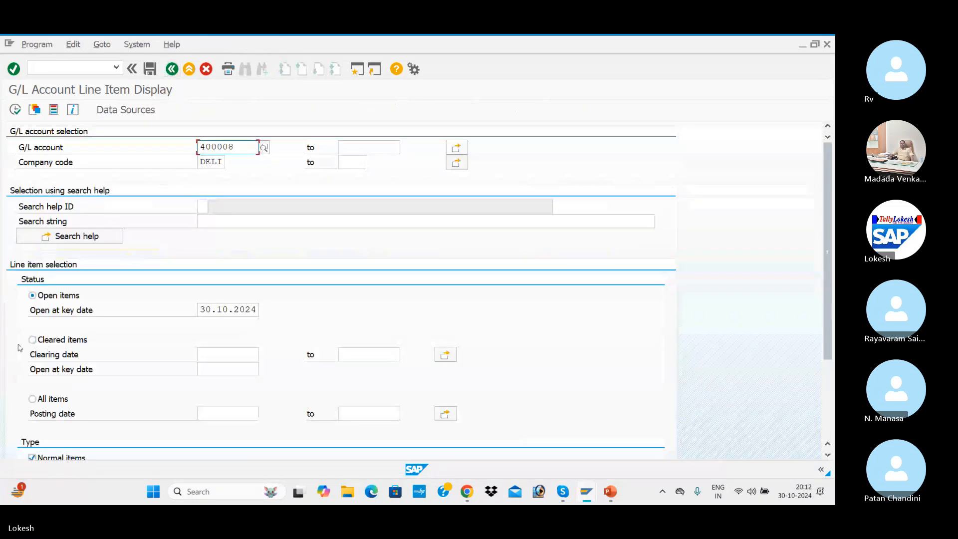
click(202, 309)
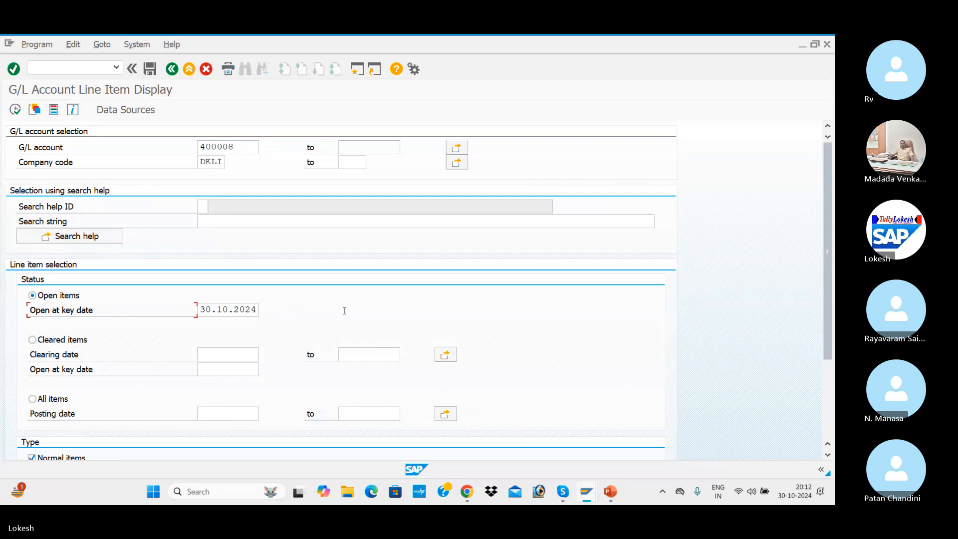
key(shift+End)
key(Delete)
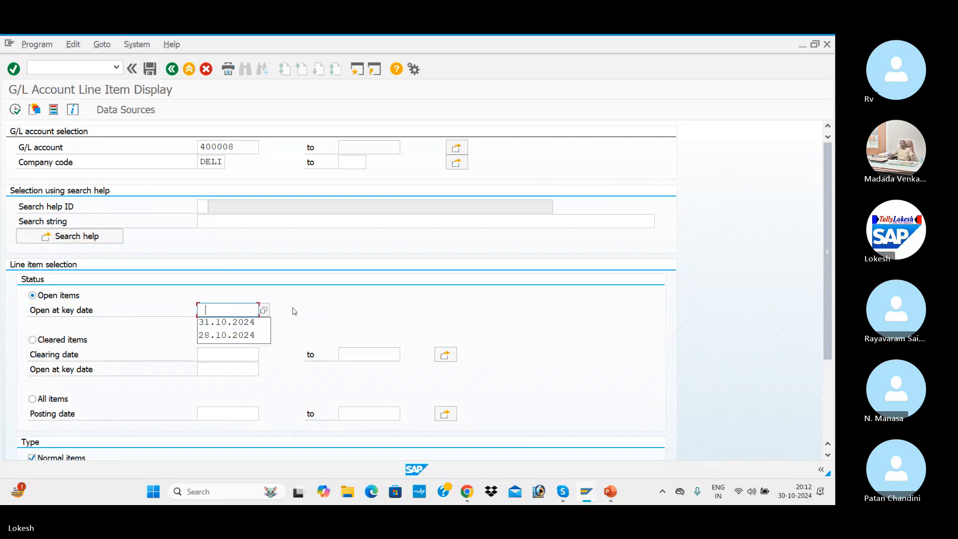
click(227, 322)
click(15, 110)
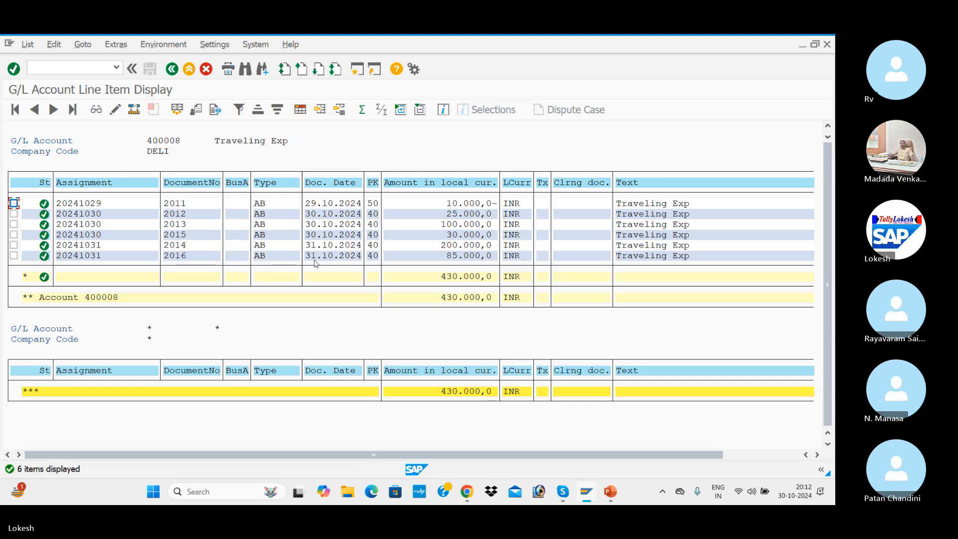
Step: Leave the line item list and switch to the Skype group call window
key(alt+Tab)
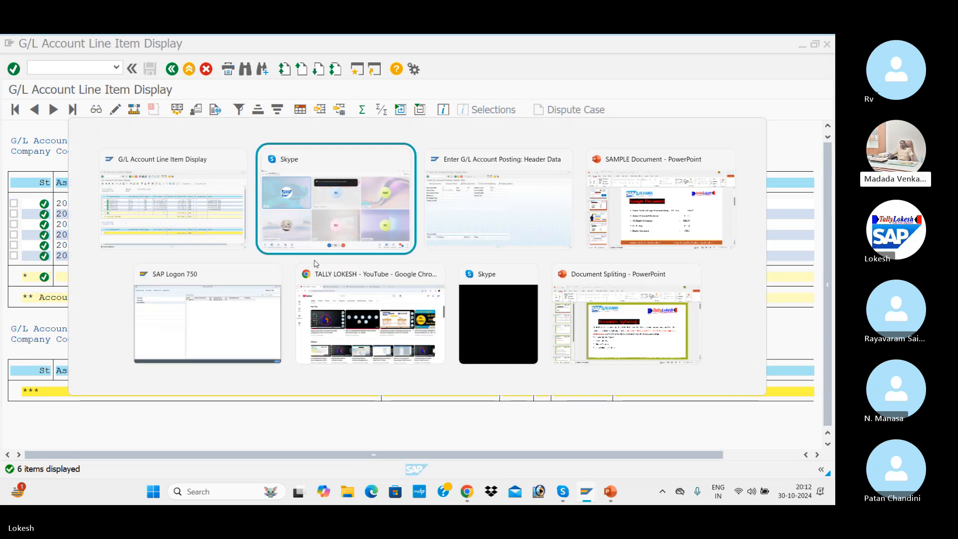
key(alt+Tab)
key(alt+Tab)
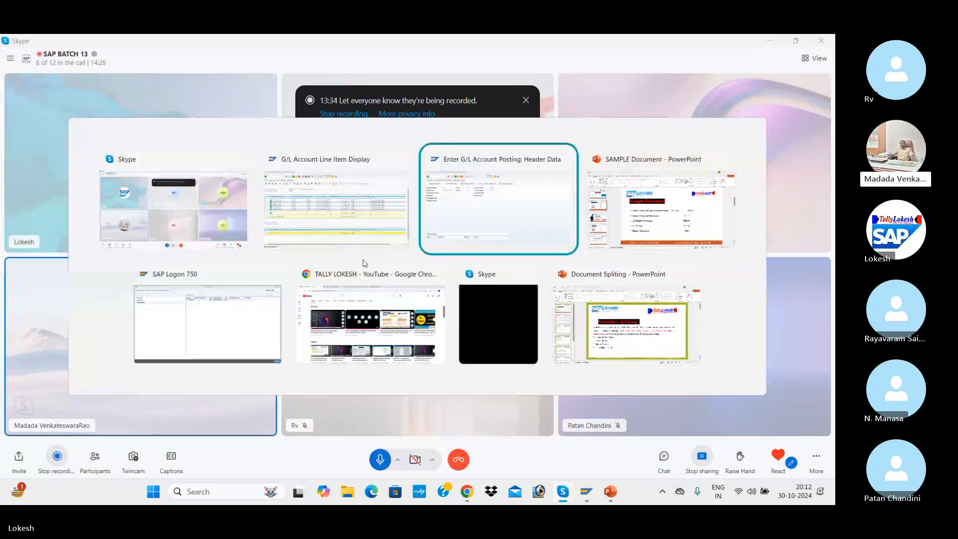
key(alt+Tab)
mouse_move(563, 491)
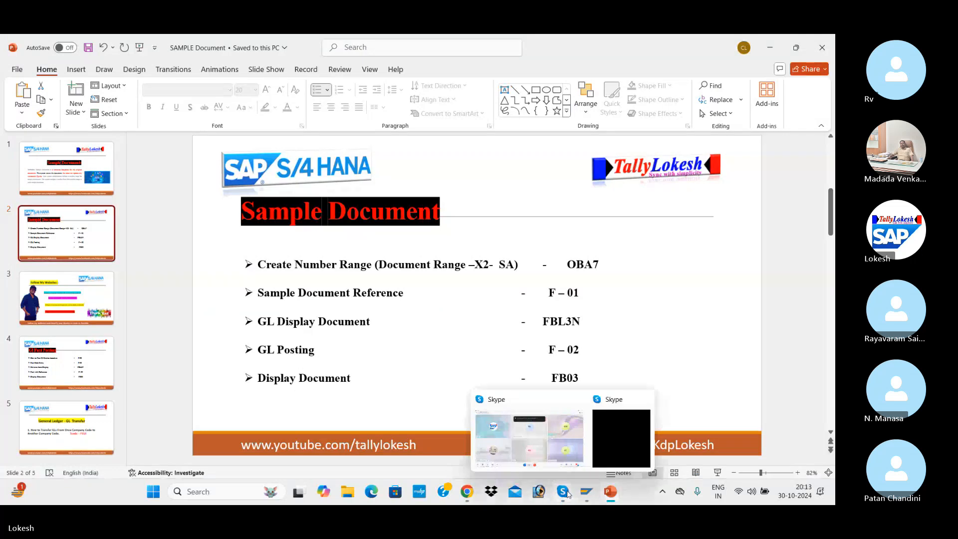
click(550, 452)
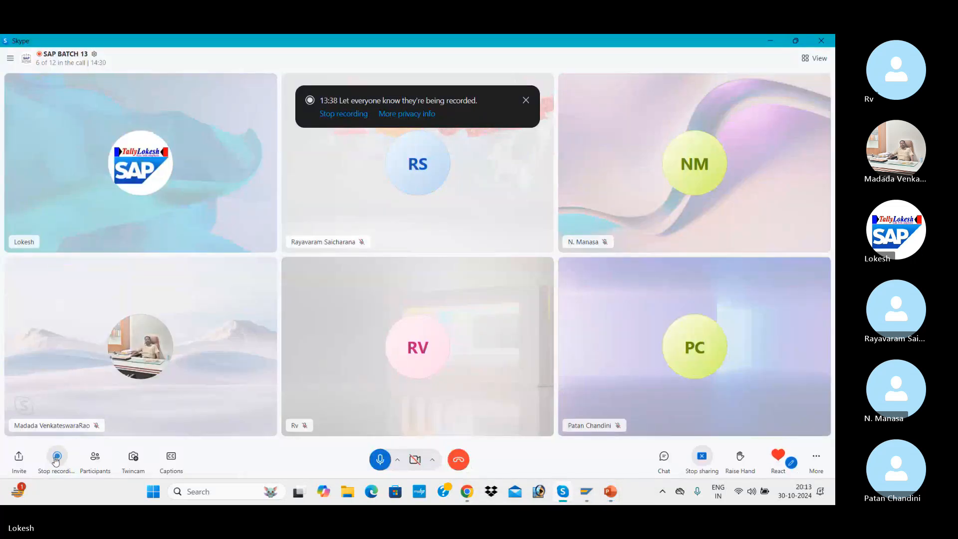